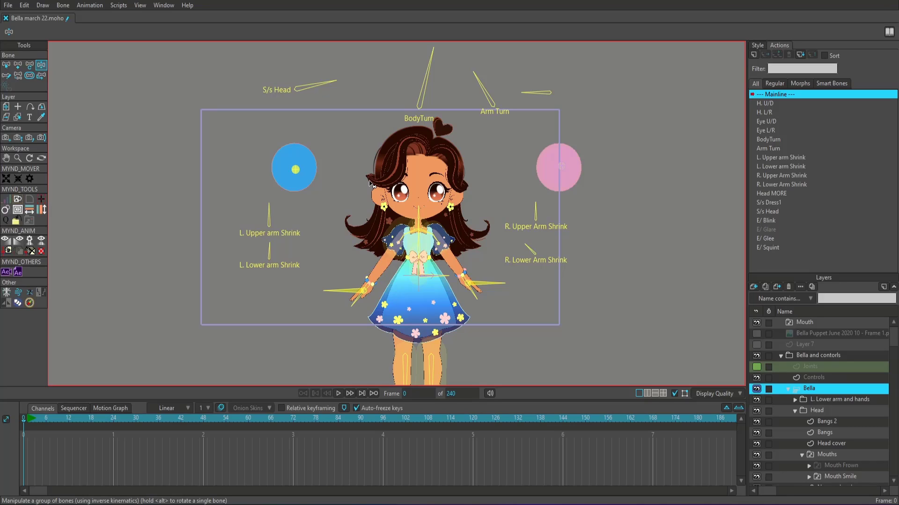
Step: At frame 1, lower both arms toward her body, turn off Auto-freeze keys, and tilt the head slightly
click(29, 419)
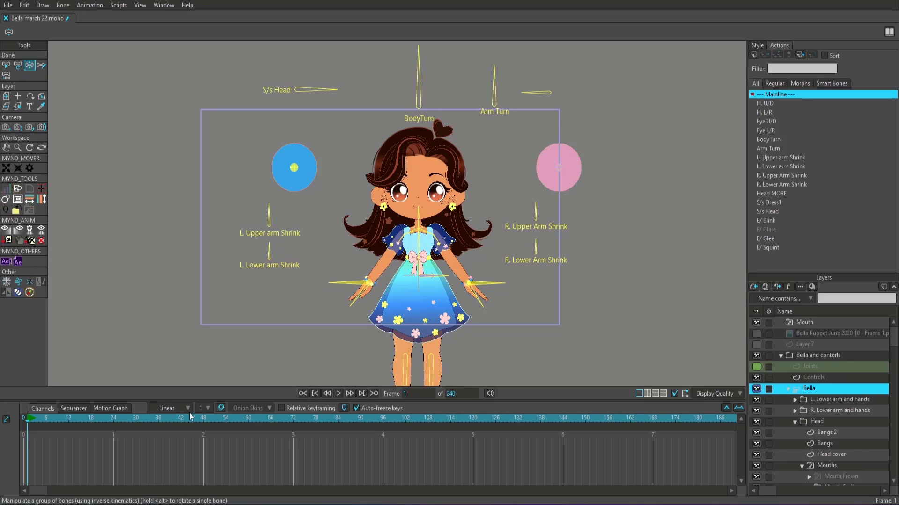
drag(358, 287, 383, 295)
drag(496, 301, 480, 302)
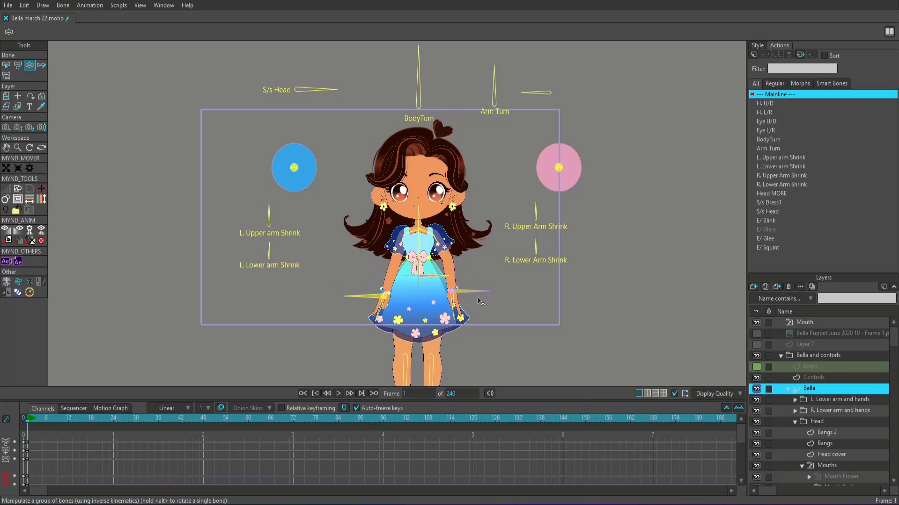
click(365, 409)
mouse_move(422, 248)
mouse_down()
mouse_move(422, 213)
mouse_move(427, 245)
mouse_move(418, 242)
mouse_up()
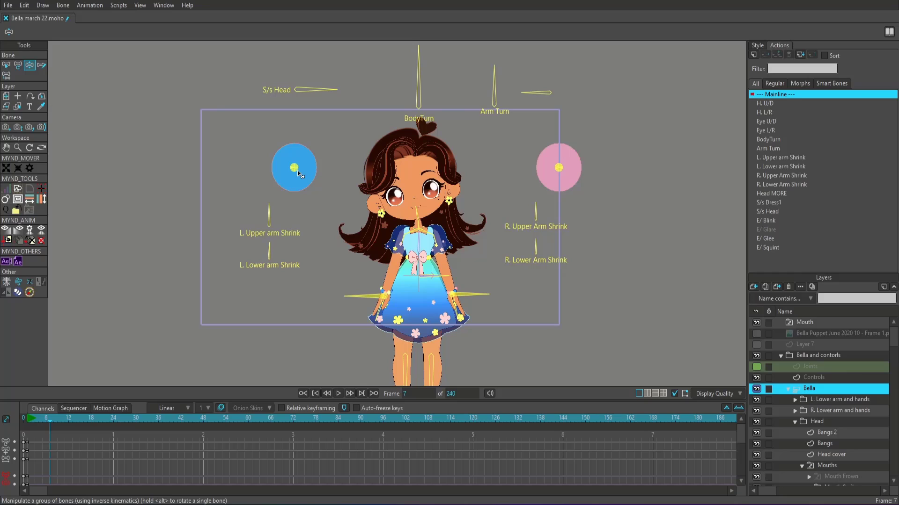
Step: Turn the eyes and head with the blue and pink control circles, and swing both arms inward
drag(295, 168, 280, 171)
drag(558, 167, 544, 169)
scroll(438, 236, up, 2)
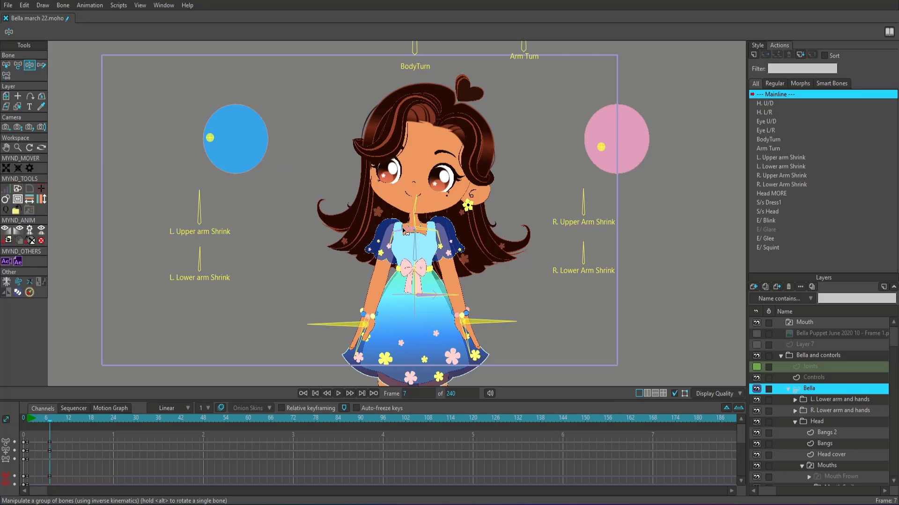
drag(487, 320, 469, 320)
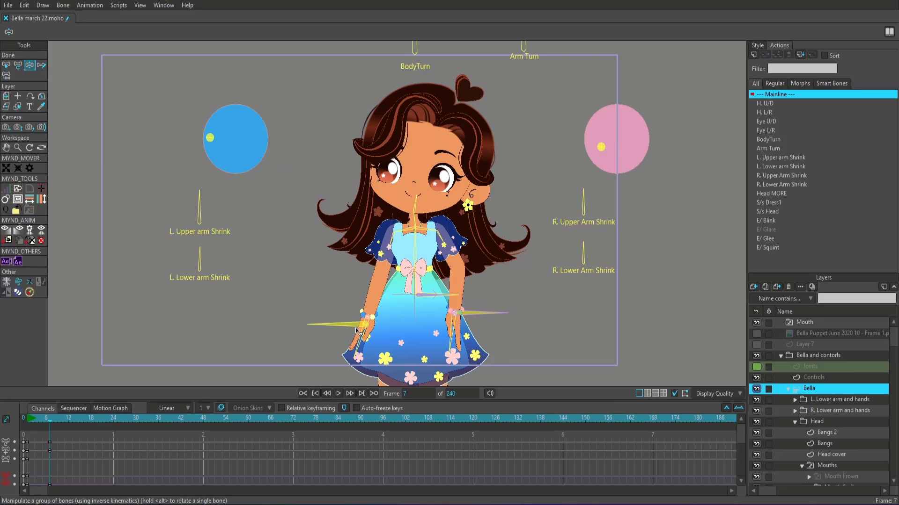
drag(359, 331, 349, 321)
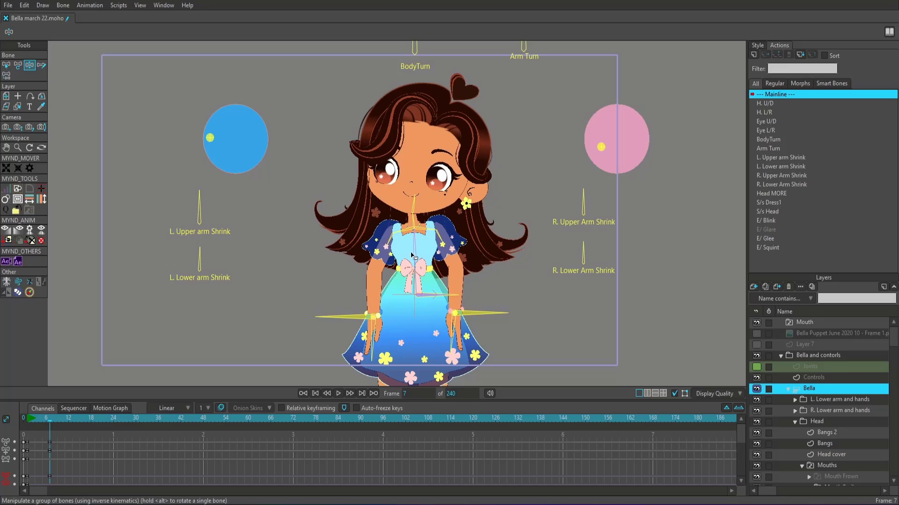
scroll(404, 87, down, 2)
Step: Rotate the BodyTurn and Arm Turn bones, tilt the head back upright, and adjust the right arm's lean
drag(403, 87, 415, 86)
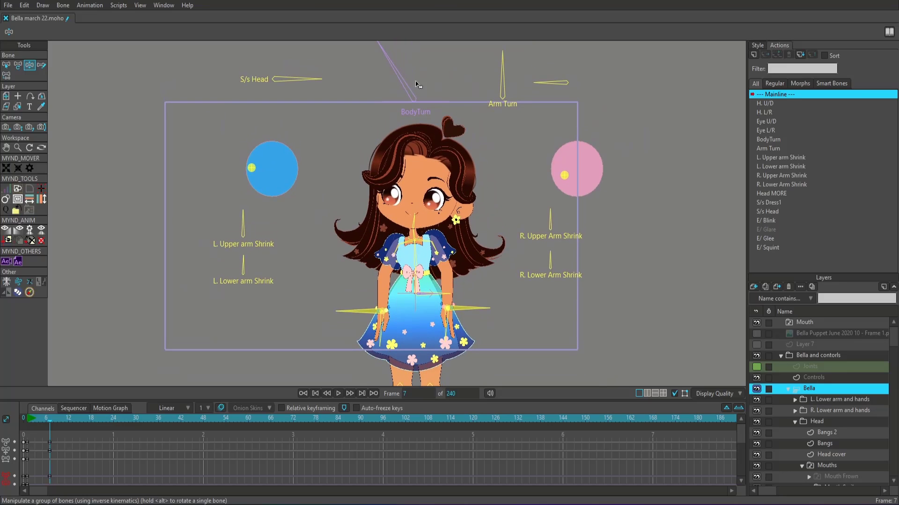
drag(512, 86, 549, 80)
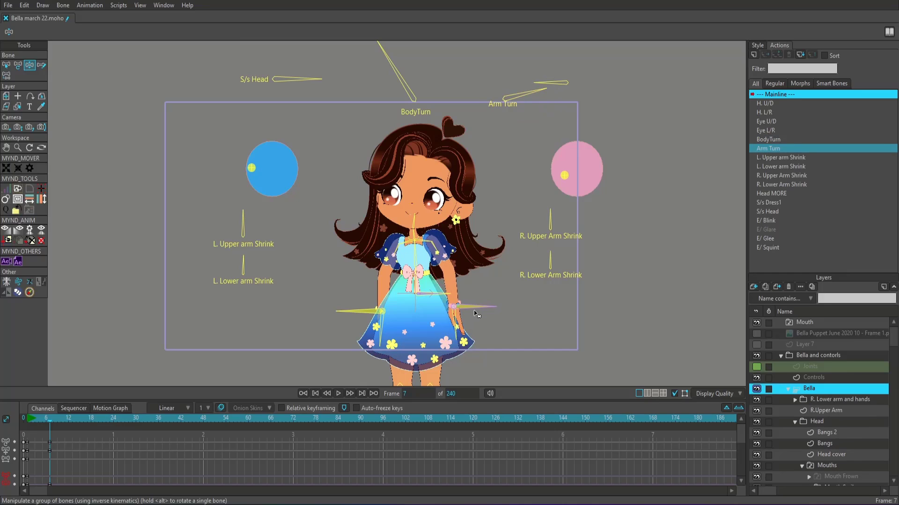
drag(408, 209, 406, 205)
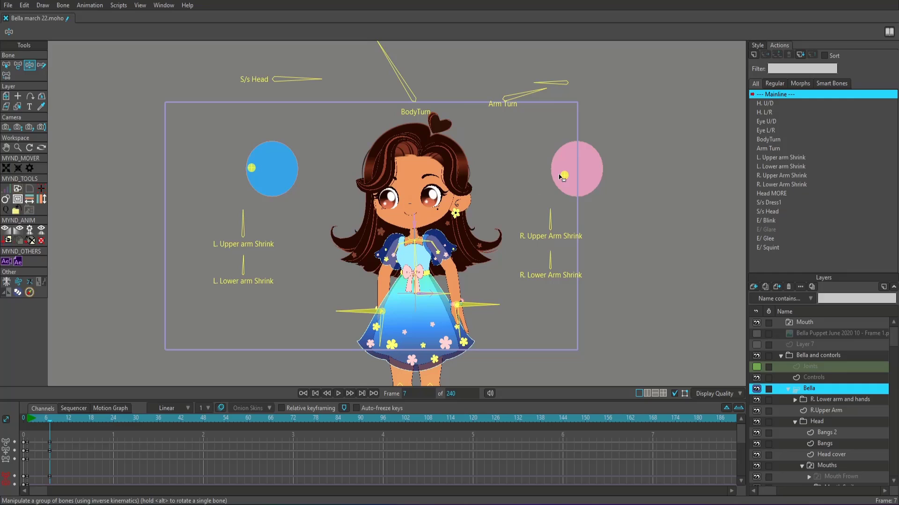
drag(415, 249, 438, 216)
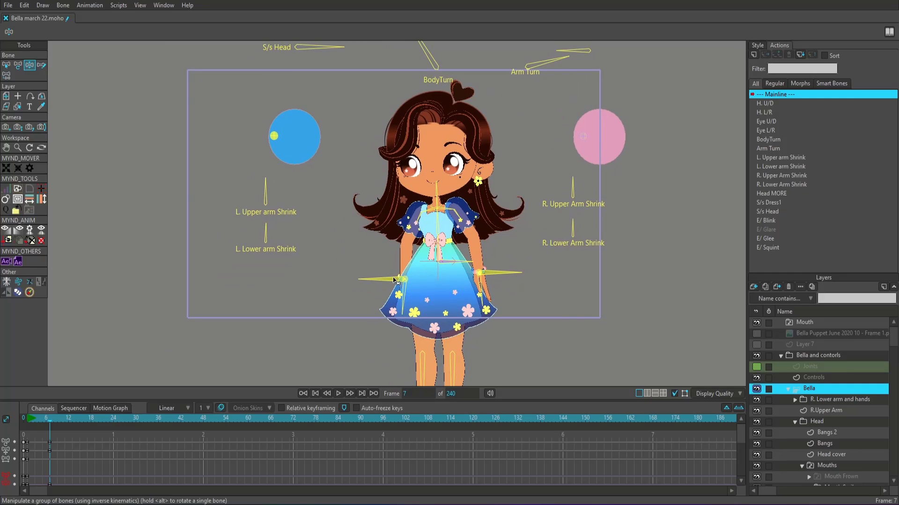
drag(499, 279, 455, 260)
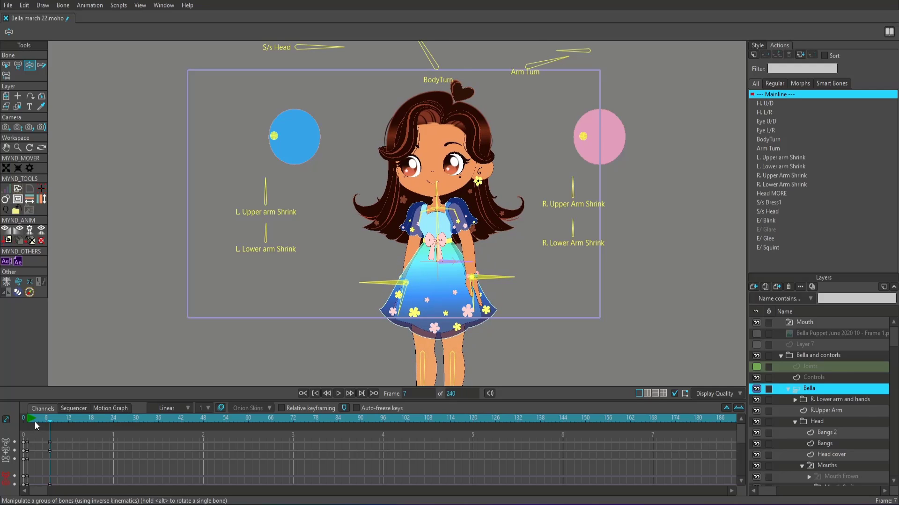
drag(34, 422, 32, 420)
click(337, 393)
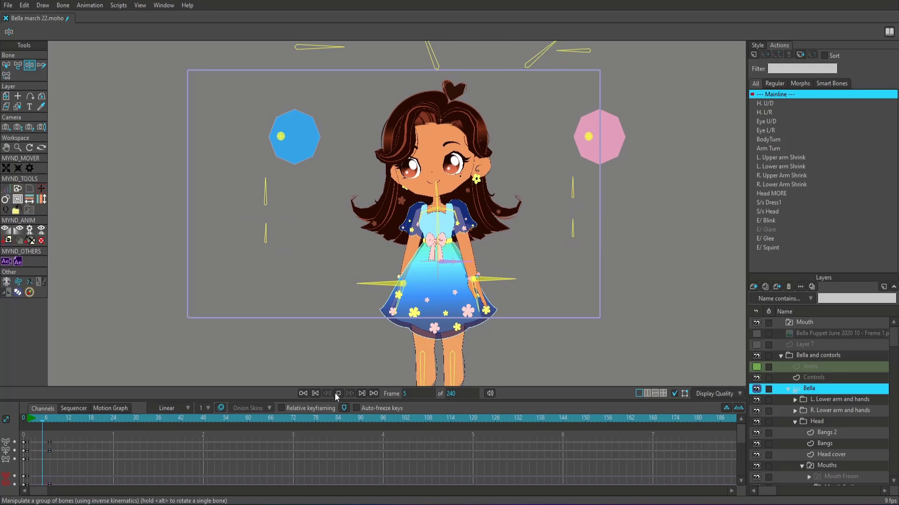
click(337, 393)
click(30, 417)
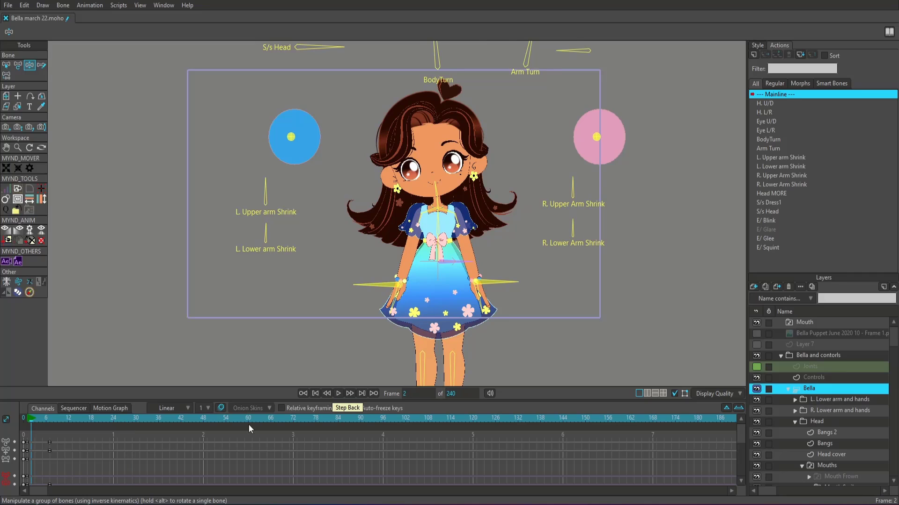
click(338, 393)
click(338, 393)
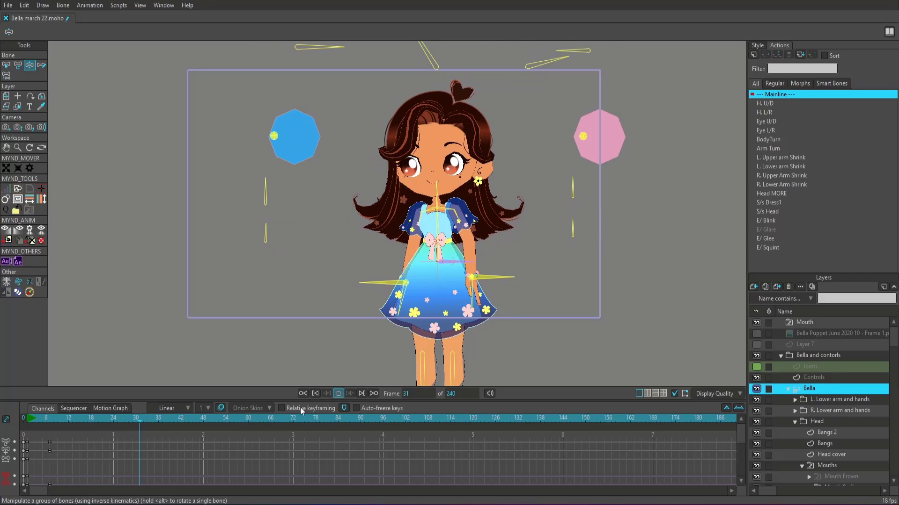
click(30, 418)
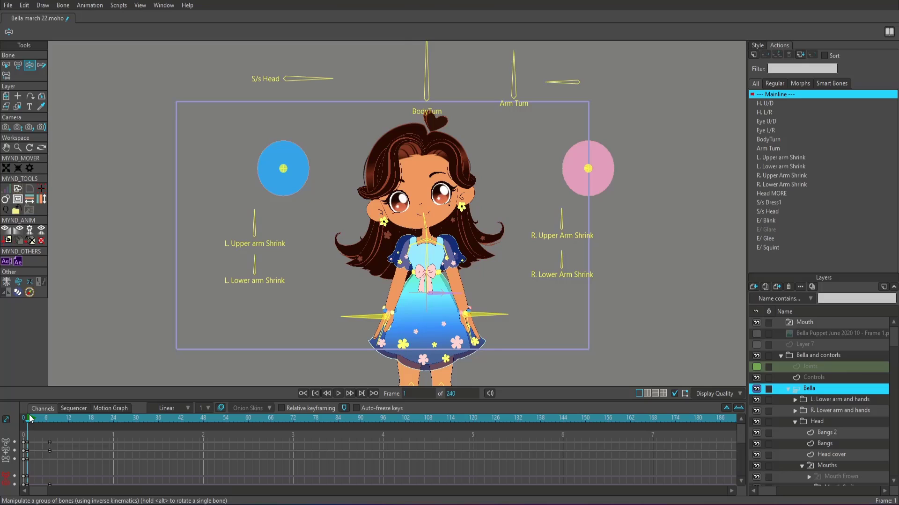
mouse_move(29, 418)
mouse_down()
mouse_move(58, 429)
mouse_move(33, 432)
mouse_up()
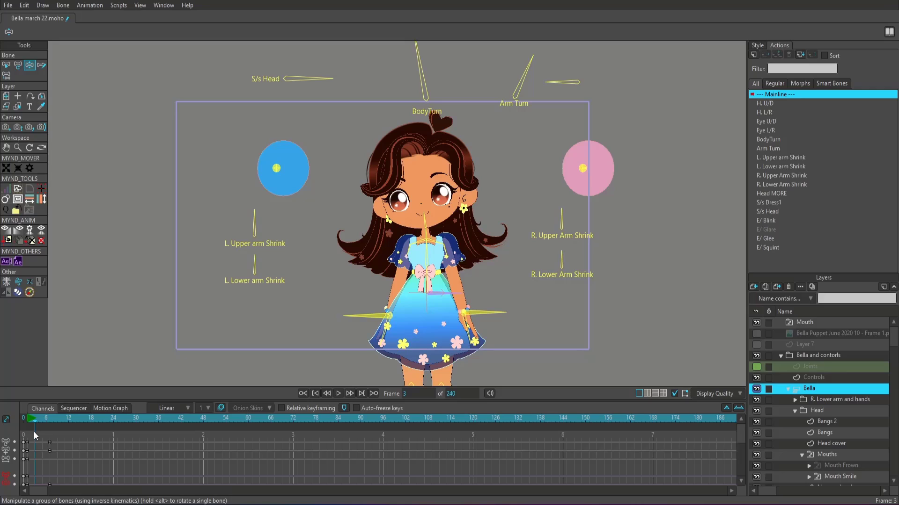
click(46, 423)
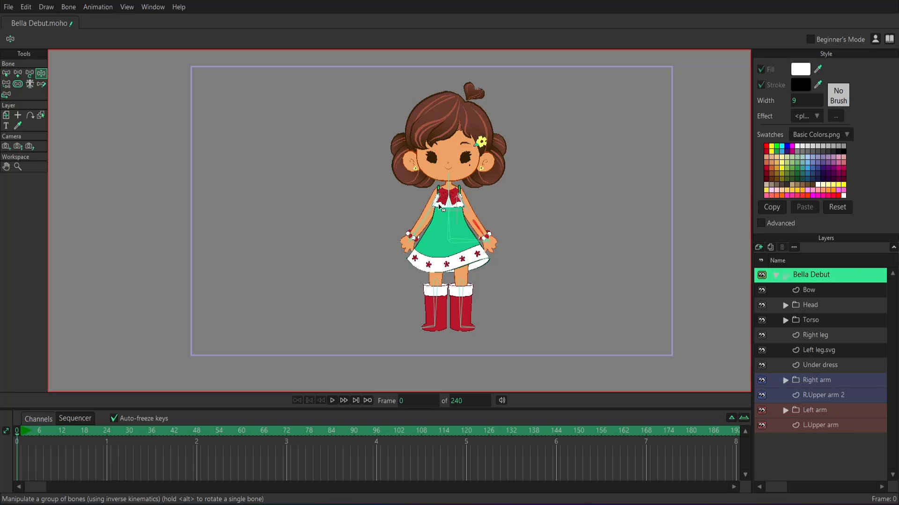
Step: Zoom the canvas in on Bella's face and torso
scroll(406, 221, up, 5)
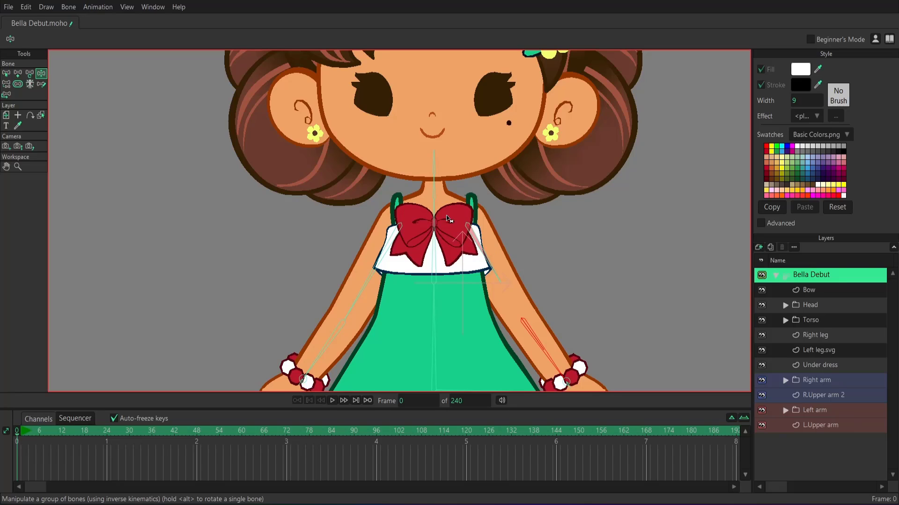
Step: At frame 12, rotate the right-side arm bone up beside her head, then play from the start to check
drag(39, 437, 63, 438)
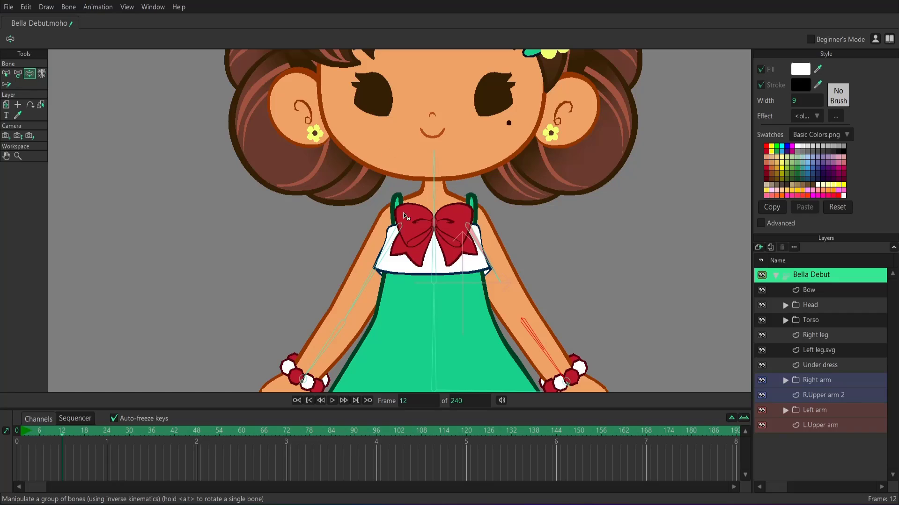
drag(475, 253, 495, 168)
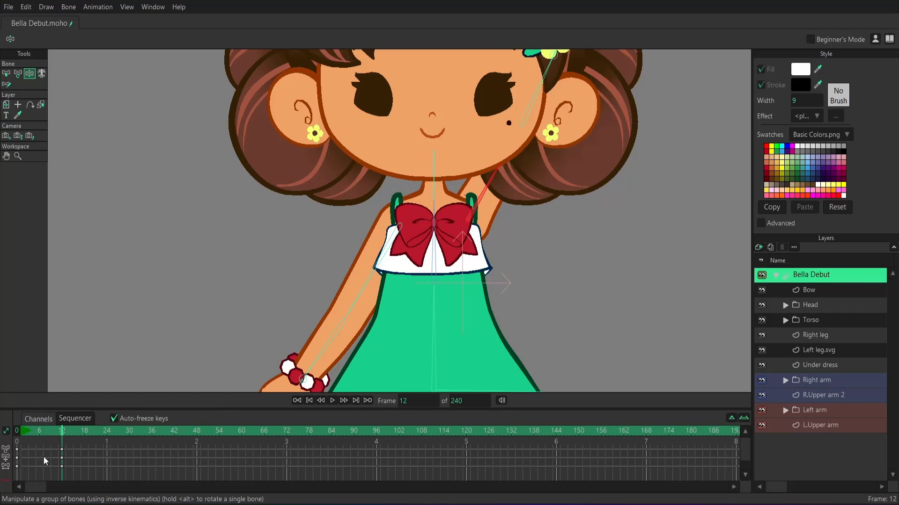
click(22, 436)
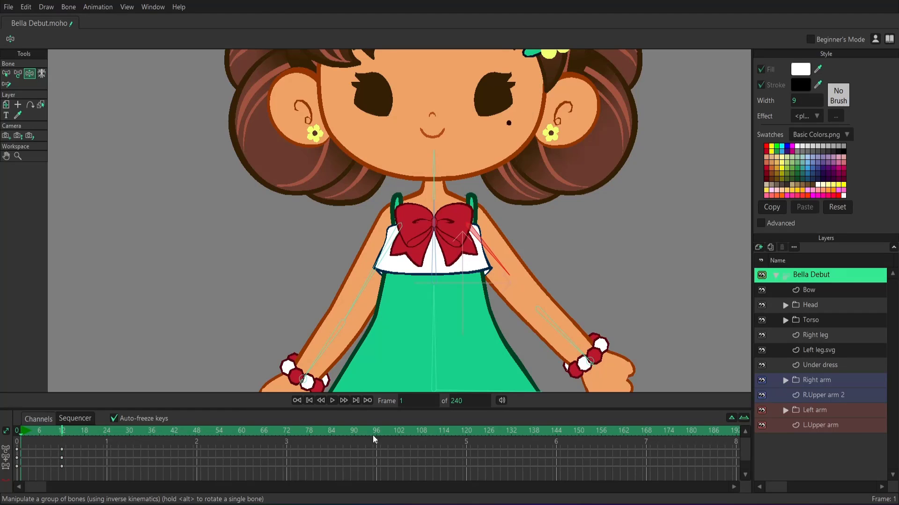
click(334, 399)
click(333, 398)
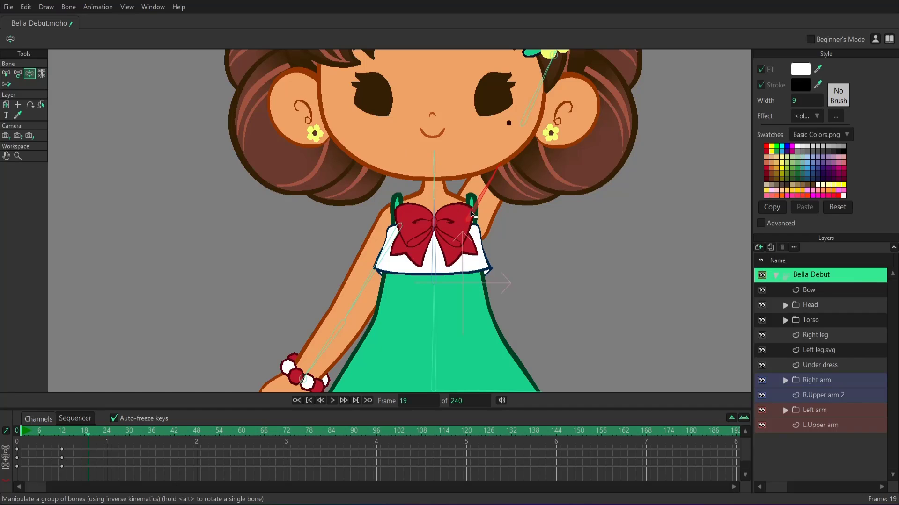
Step: Expand the Head group and pick the Dress extras.svg layer by clicking the strap with Select Layer
click(42, 107)
scroll(460, 201, up, 2)
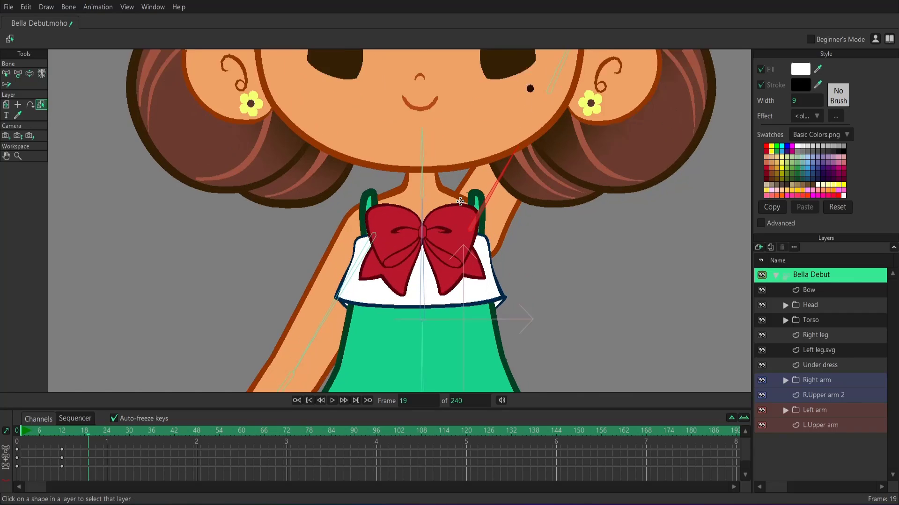
scroll(460, 201, up, 1)
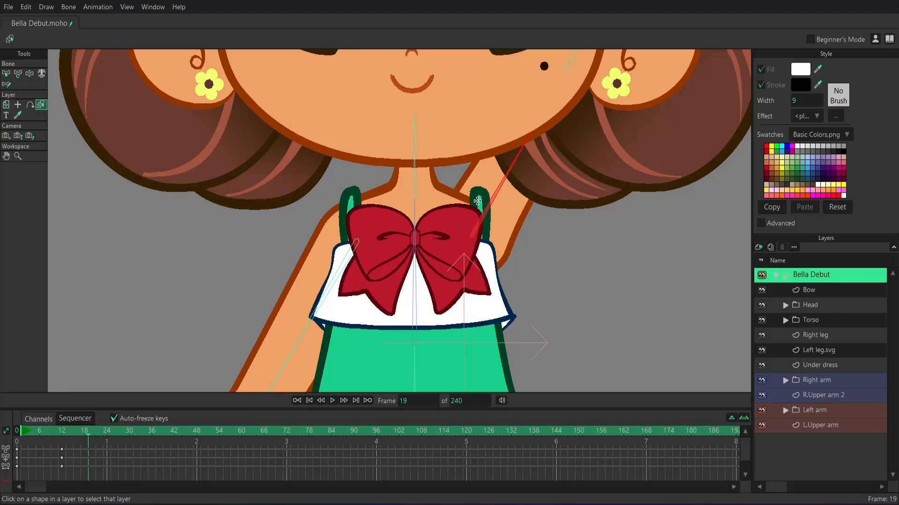
click(785, 305)
scroll(788, 325, down, 5)
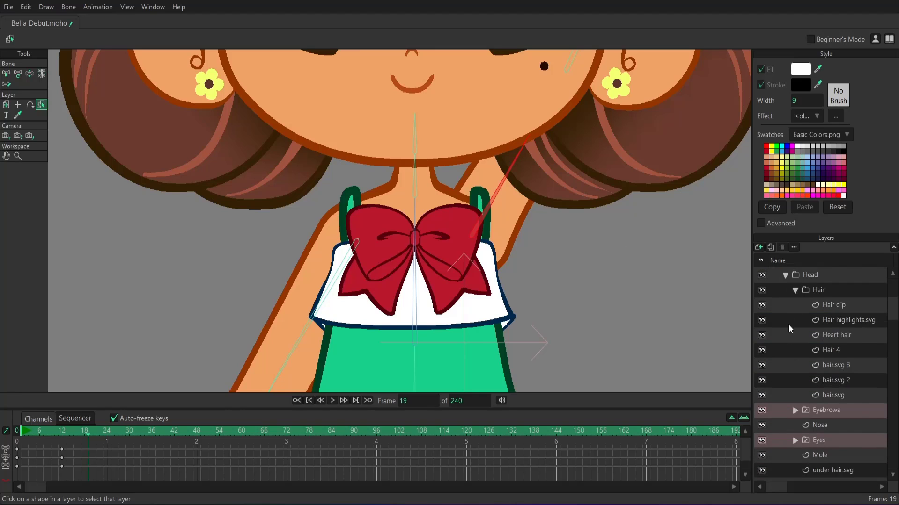
scroll(791, 404, down, 4)
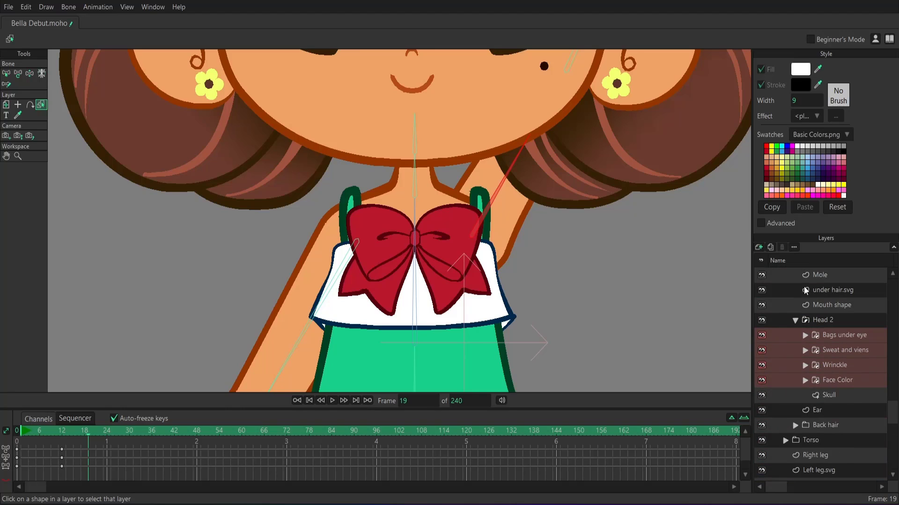
scroll(818, 315, down, 4)
scroll(824, 347, up, 12)
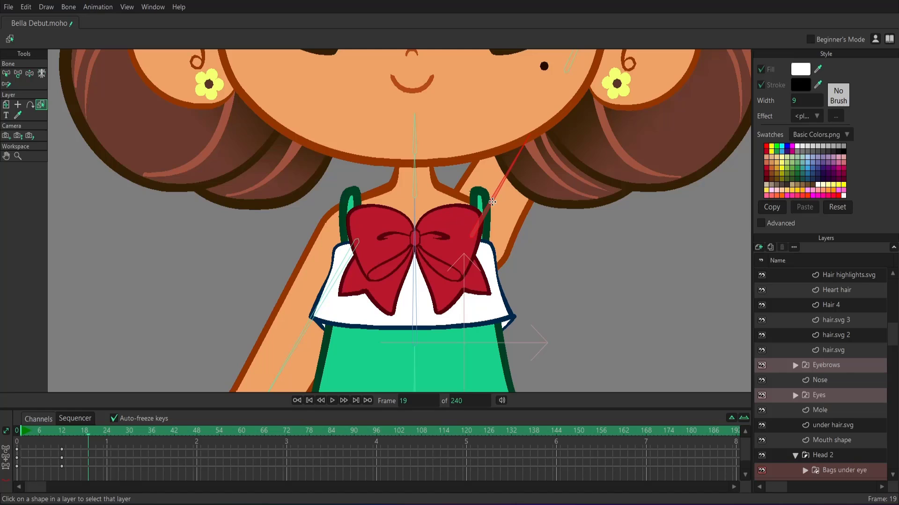
click(478, 198)
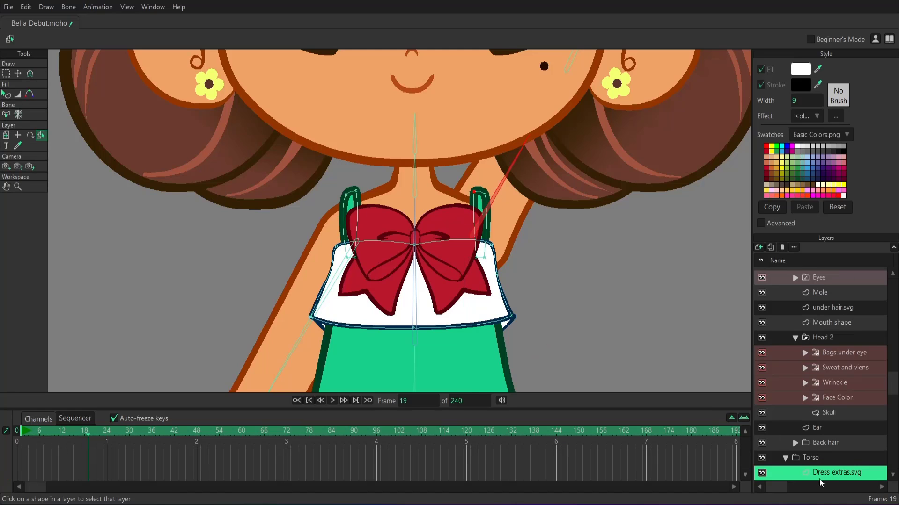
scroll(819, 461, down, 2)
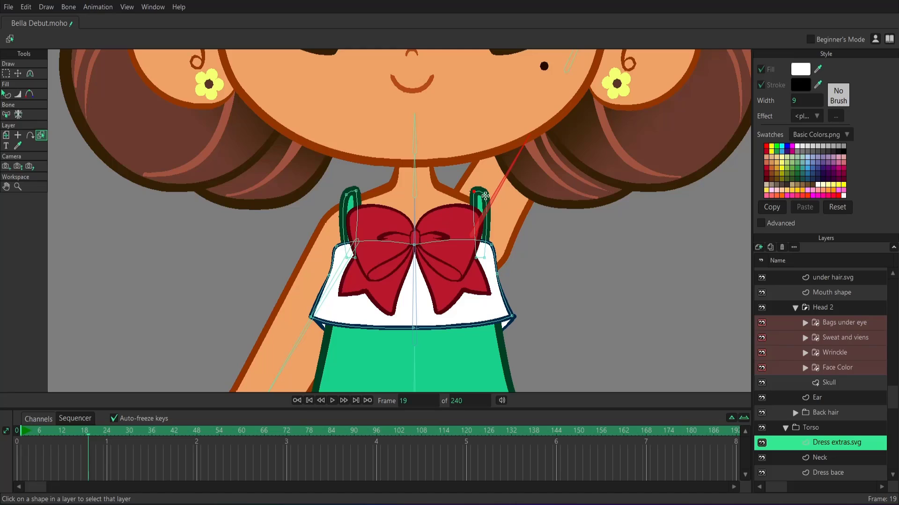
Step: At frame 12, drag the right strap's top points up and left with Transform Points, then check frame 7
drag(83, 433, 62, 436)
click(19, 74)
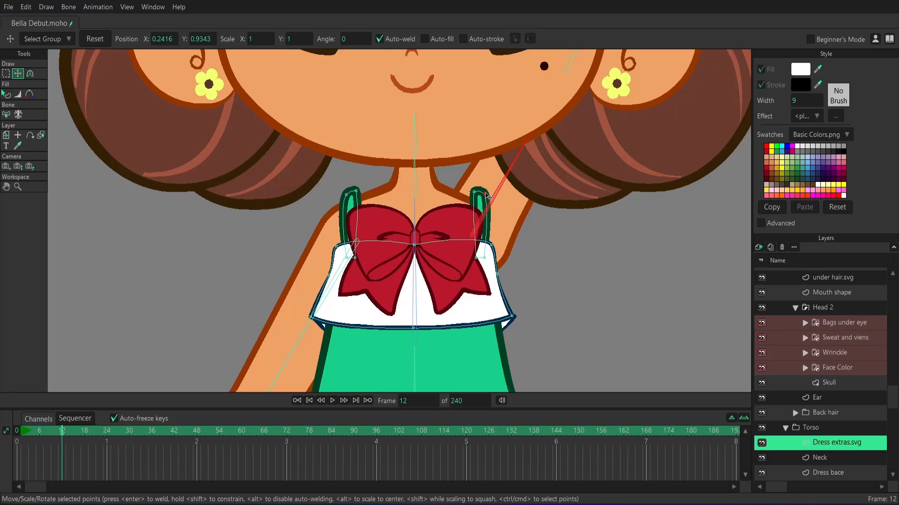
drag(488, 197, 464, 171)
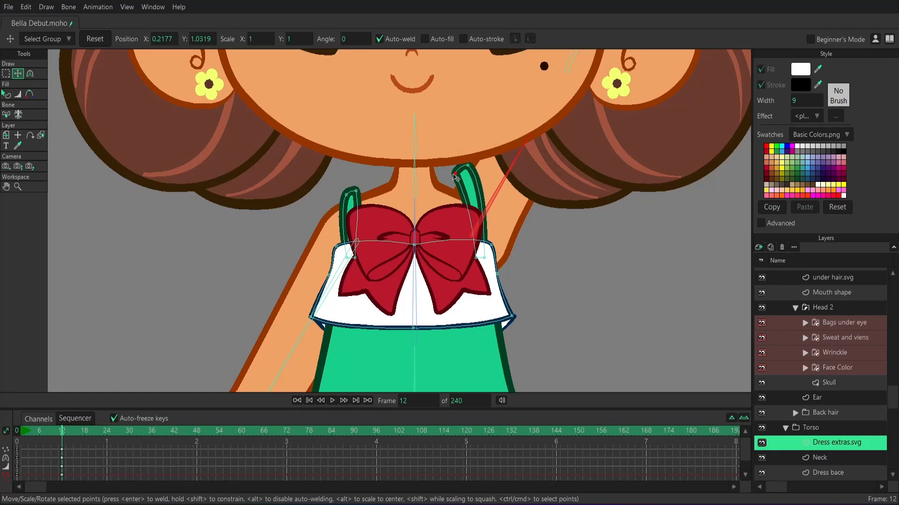
drag(56, 435, 43, 432)
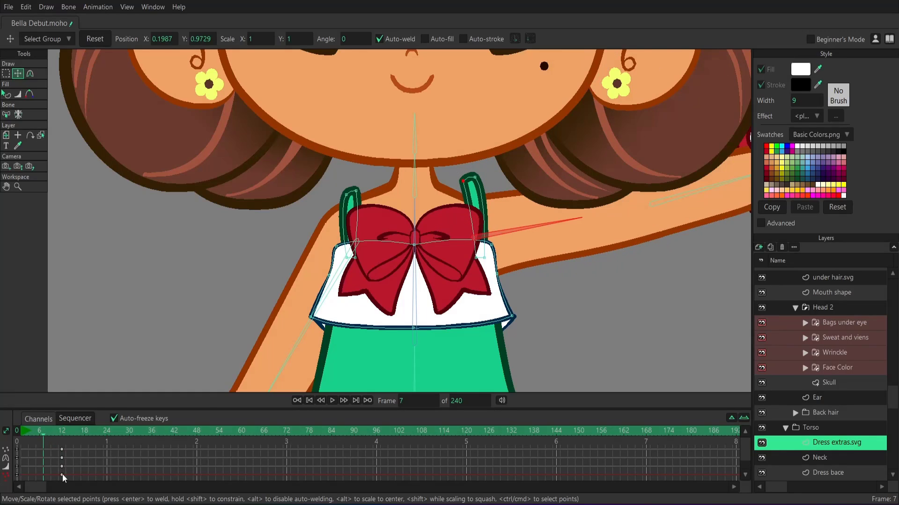
click(21, 431)
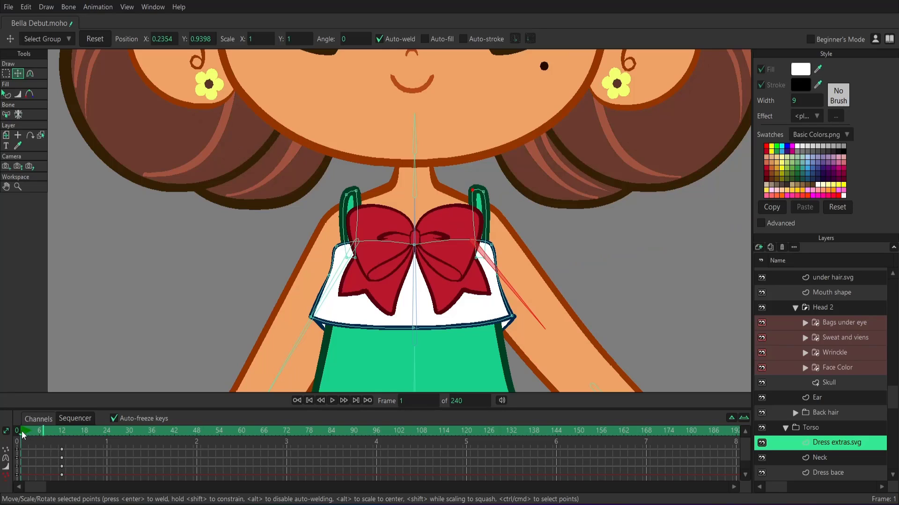
click(332, 401)
click(333, 401)
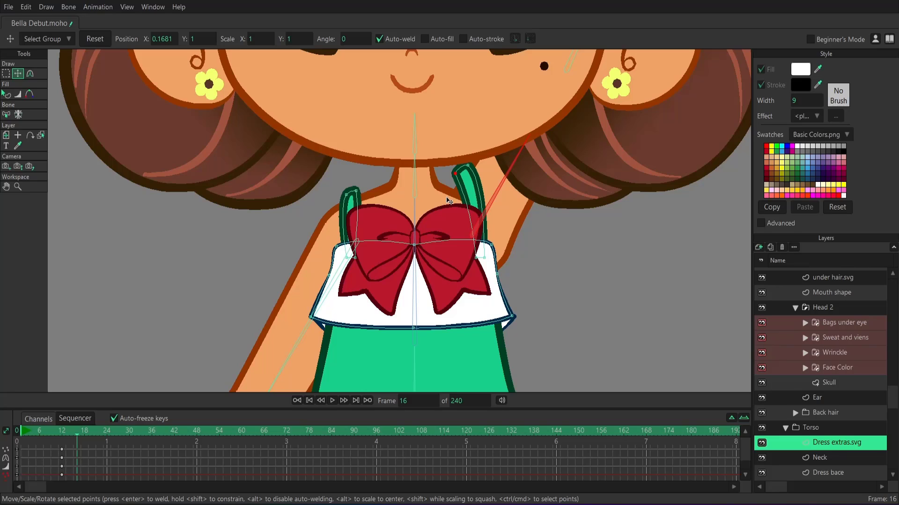
drag(48, 431, 60, 431)
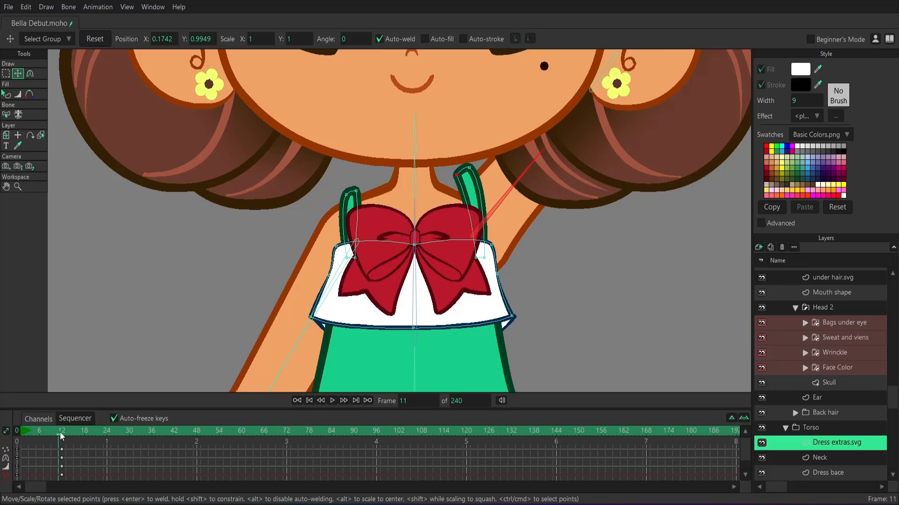
Step: Select the Neck layer, raise its shoulder point to the strap at frame 12, and play back to check
click(41, 136)
click(449, 200)
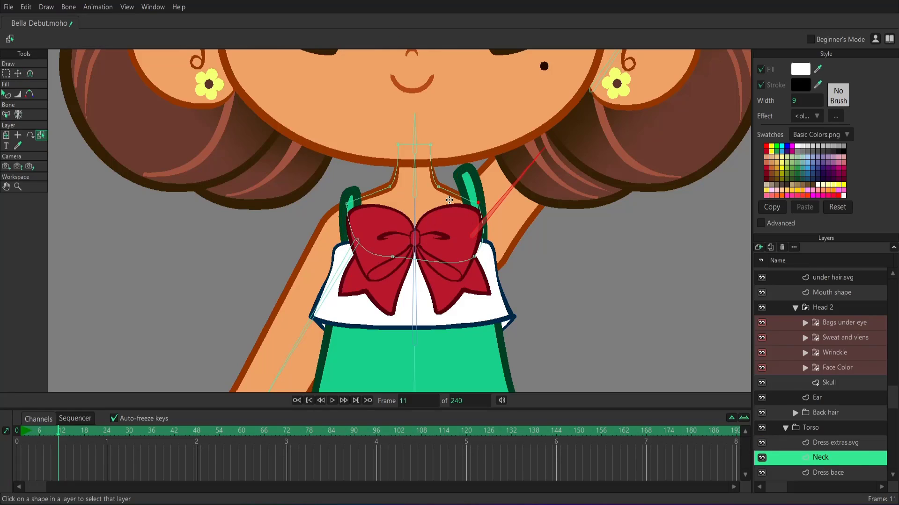
click(59, 435)
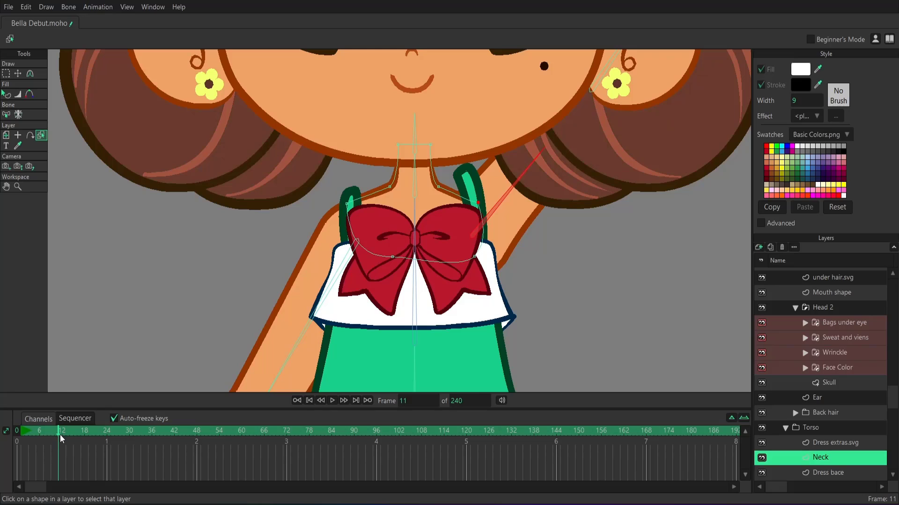
click(19, 75)
scroll(482, 206, up, 2)
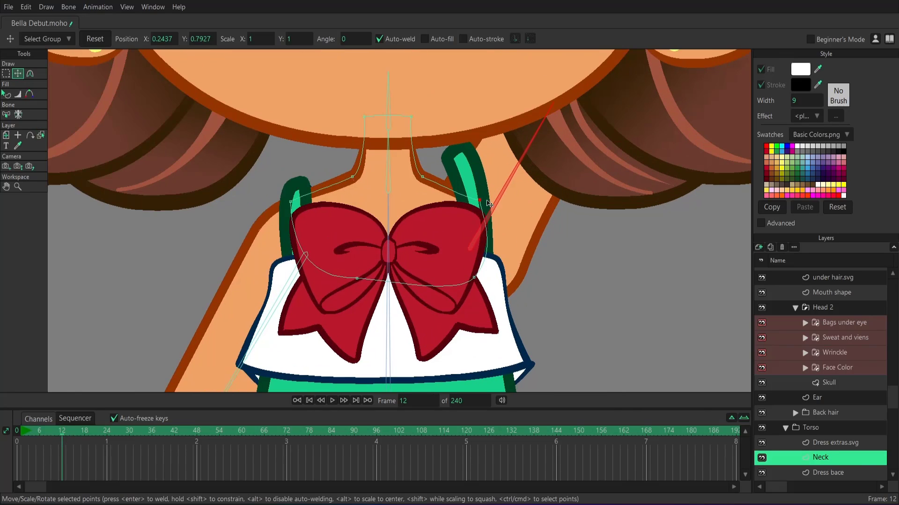
drag(482, 206, 457, 170)
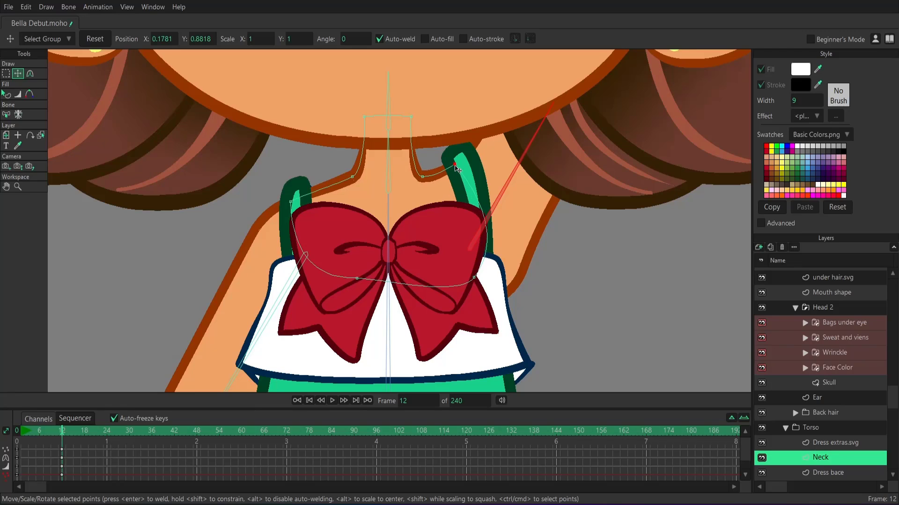
click(22, 431)
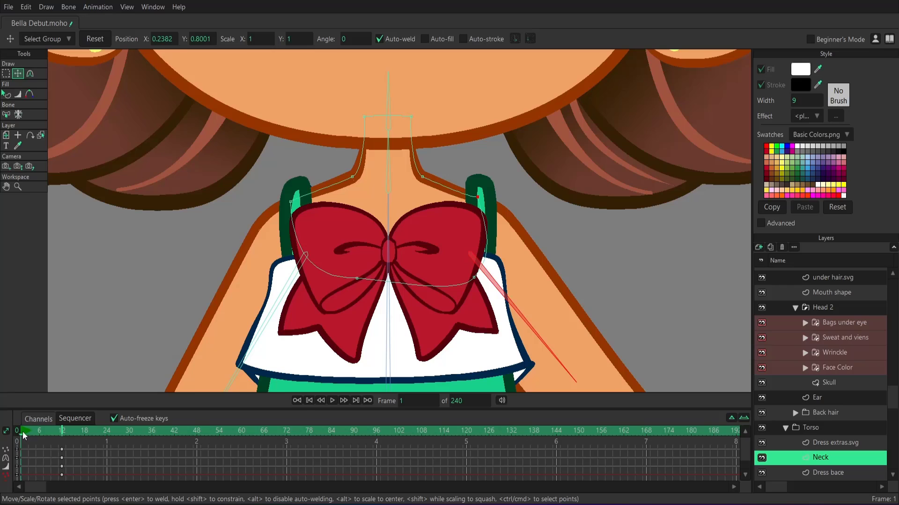
click(332, 402)
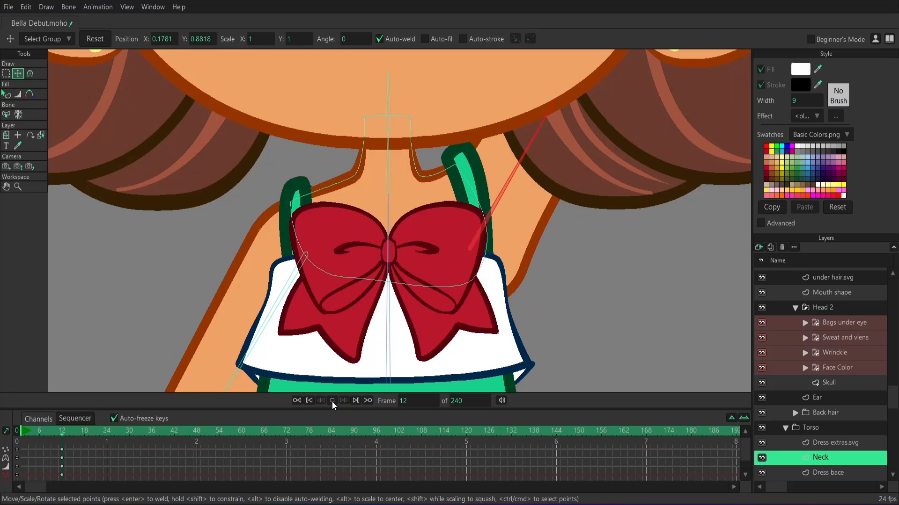
Step: Stop playback and, at frame 7, move the neck point to meet the strap
click(333, 402)
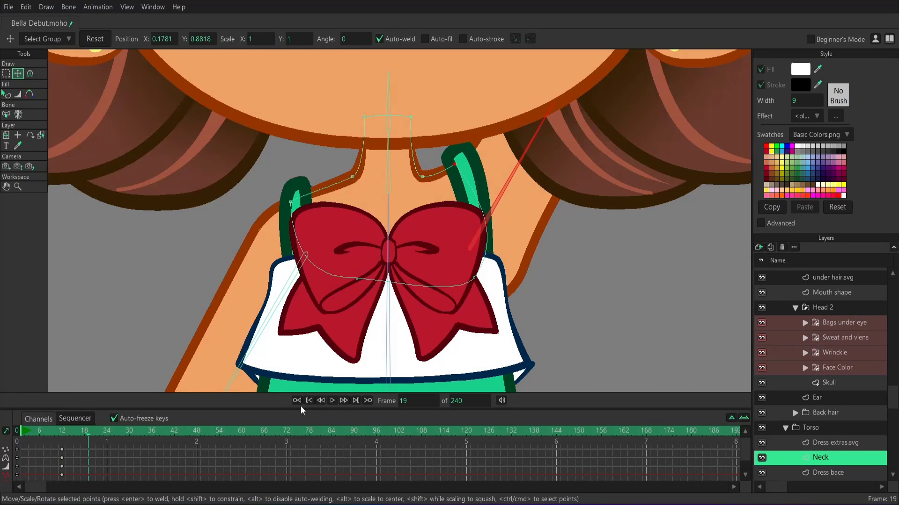
click(44, 433)
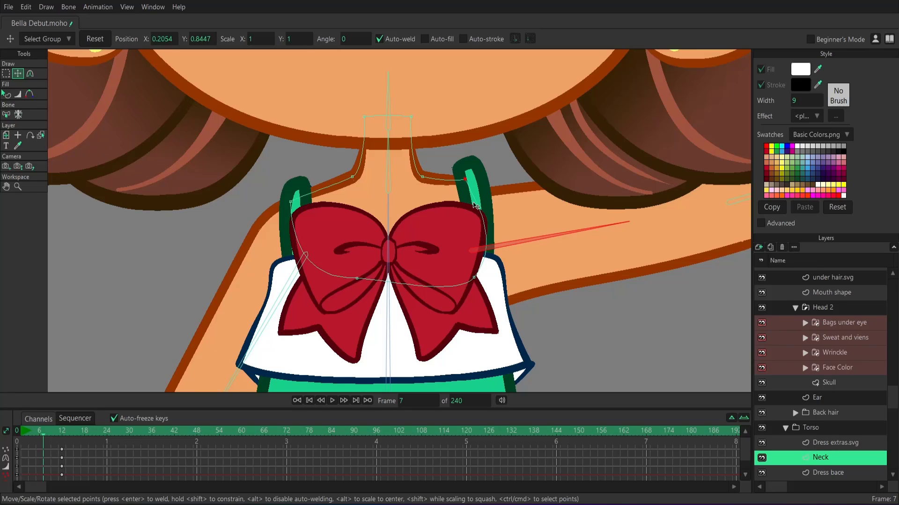
drag(464, 181, 470, 189)
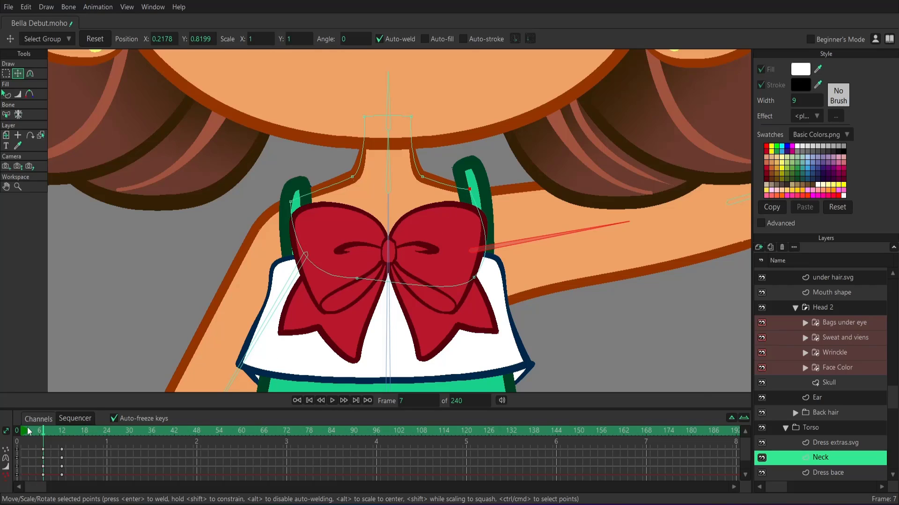
Step: At frame 10, nudge the neck point onto the strap, then replay and scrub to review
drag(29, 431, 55, 438)
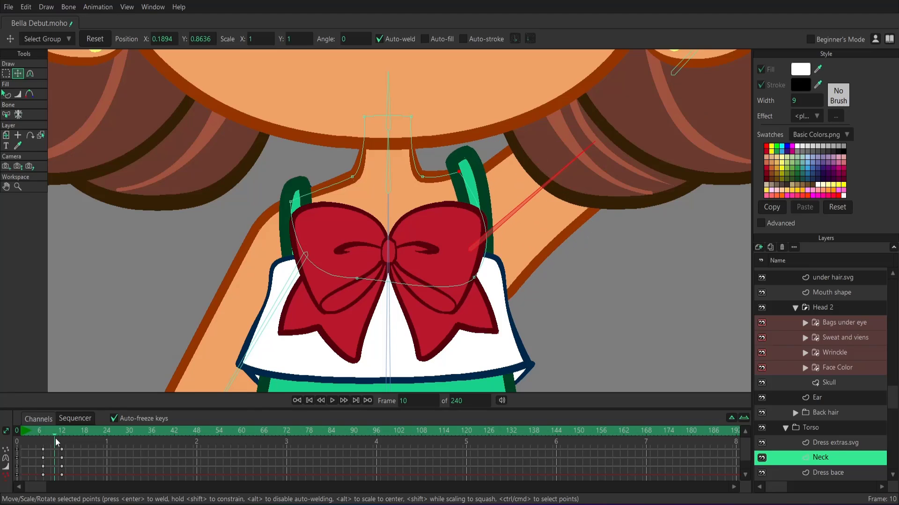
drag(473, 179, 479, 182)
click(25, 433)
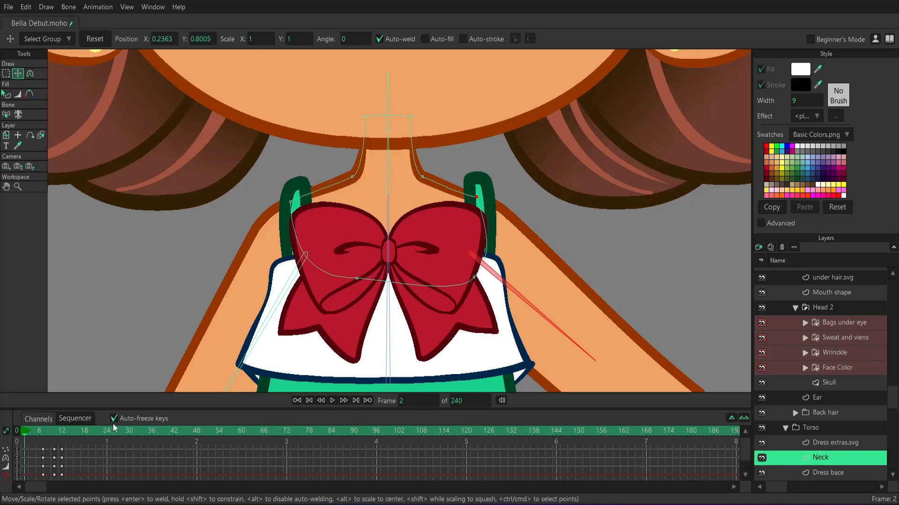
click(333, 402)
click(332, 402)
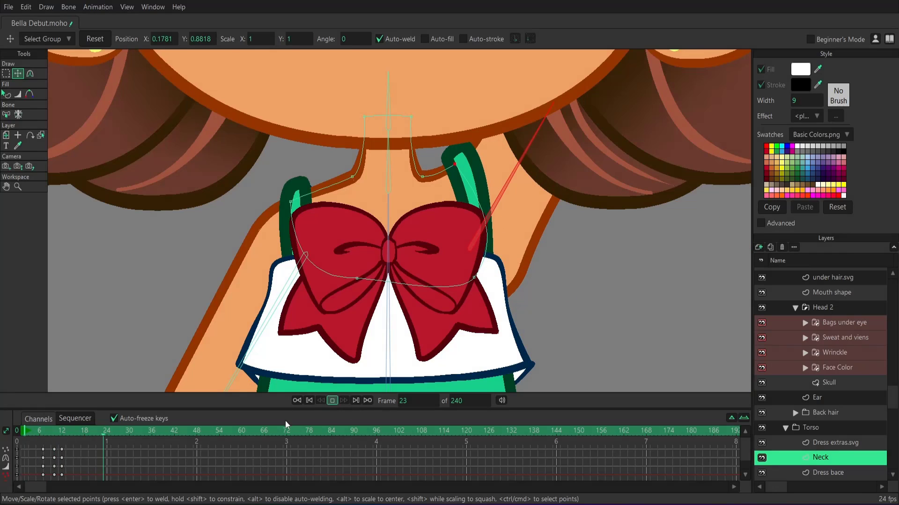
drag(38, 431, 58, 433)
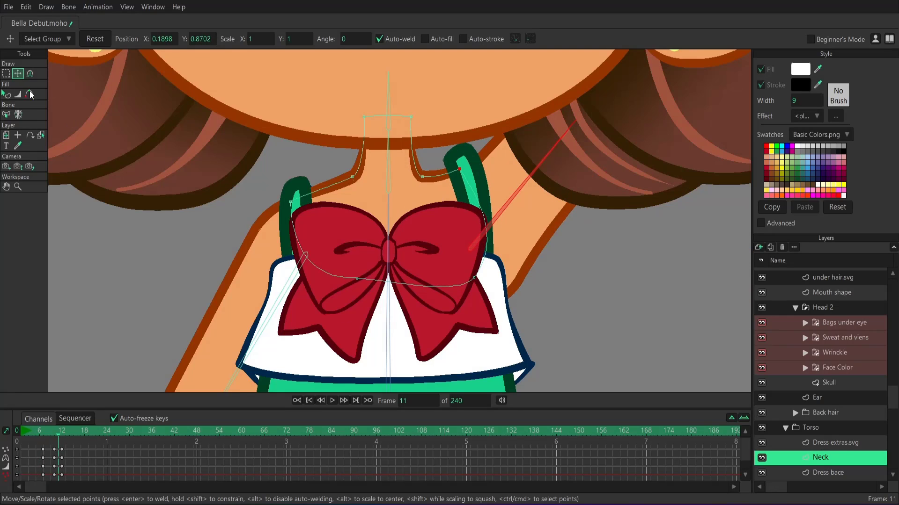
Step: Select Dress extras.svg, pull the right strap's top onto the shoulder at frame 12, and scrub frames 9–12 to check
click(41, 135)
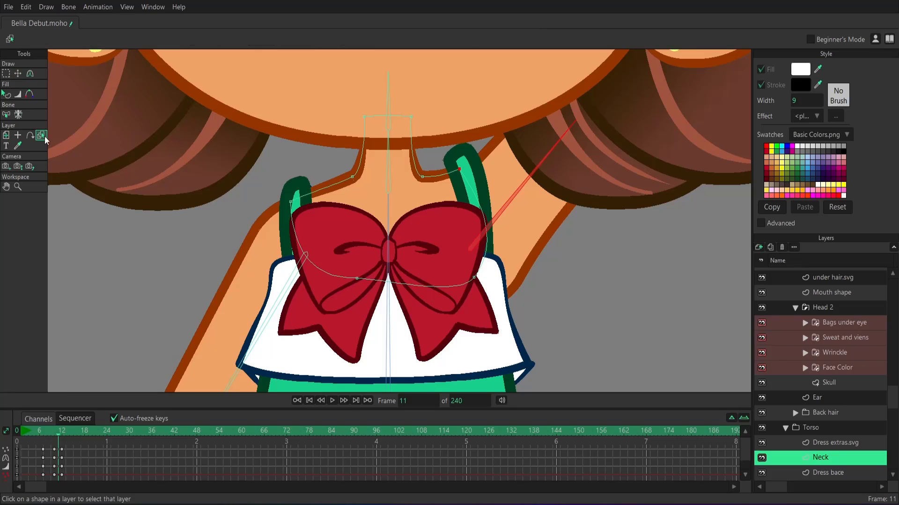
click(457, 165)
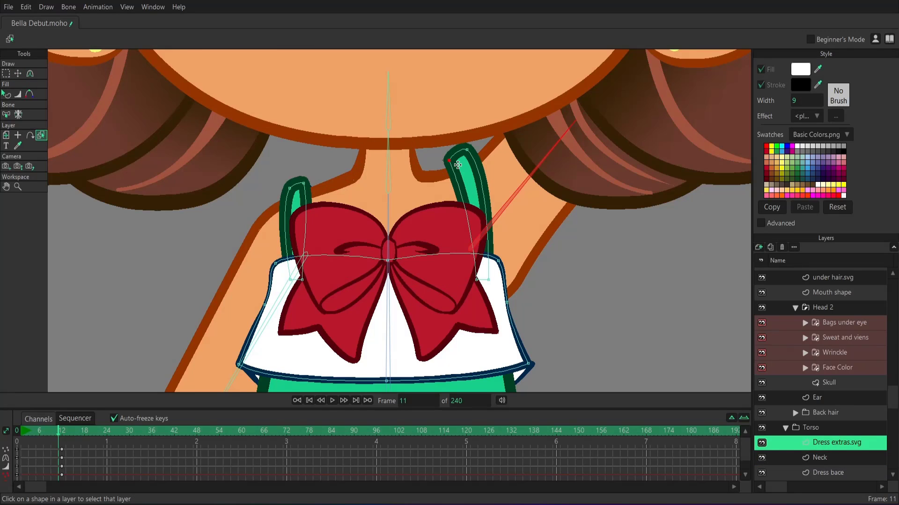
click(61, 429)
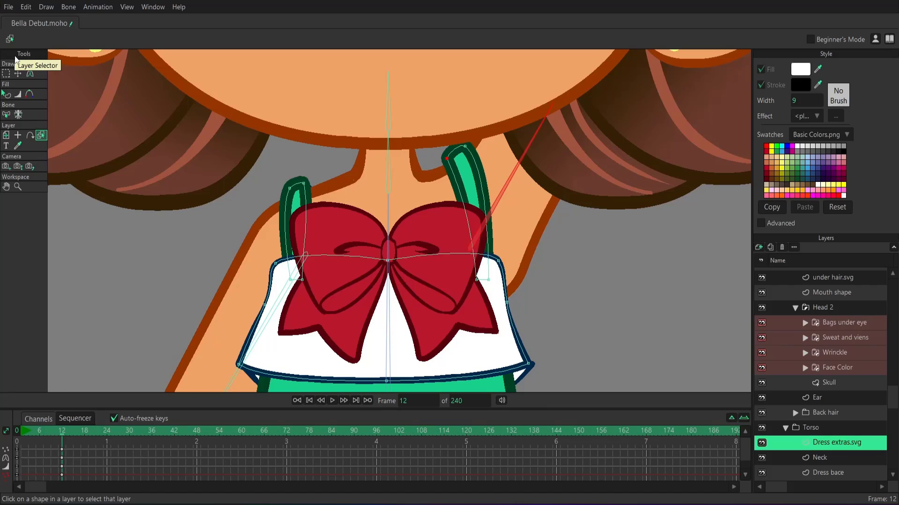
click(18, 73)
drag(452, 162, 461, 160)
drag(47, 436, 21, 438)
Step: Select the Bella Debut character layer and play and scrub the animation to review the arm raise
scroll(834, 298, up, 8)
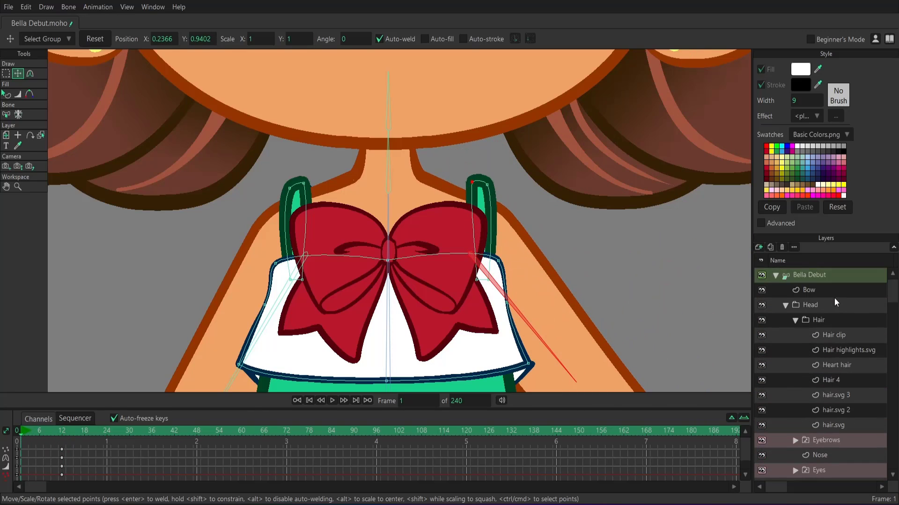
click(829, 274)
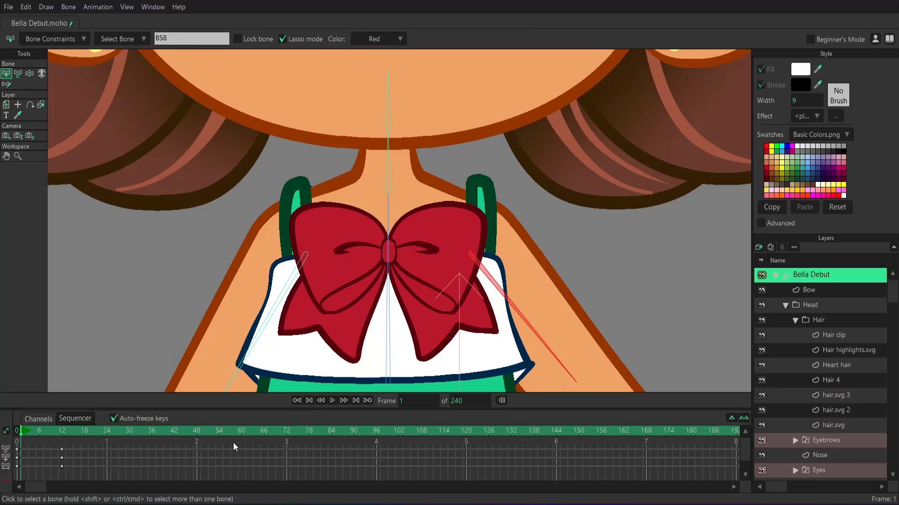
click(331, 401)
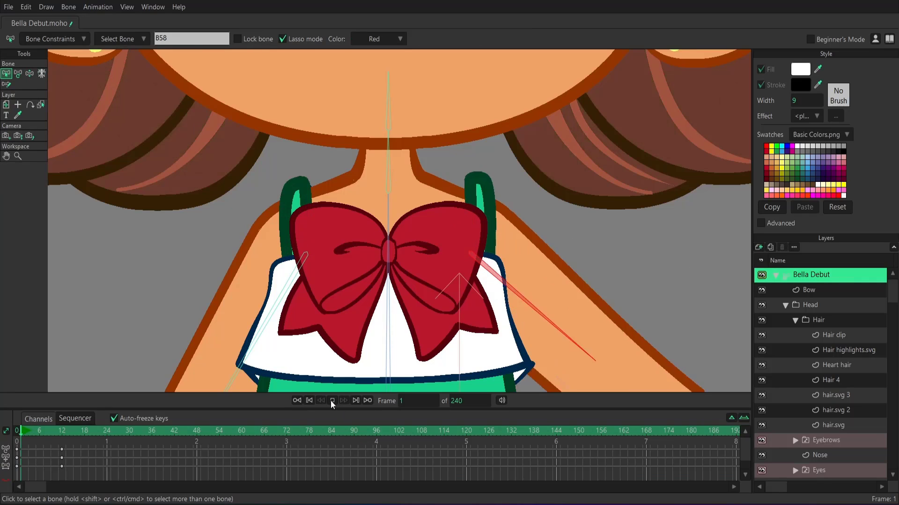
click(99, 440)
drag(23, 431, 59, 432)
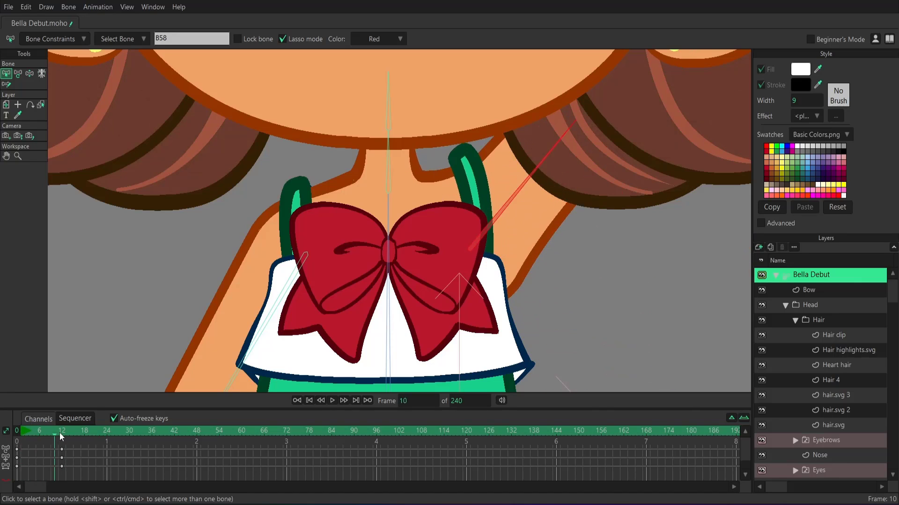
Step: At frame 24, drag the raised arm back down to her side with Manipulate Bones
scroll(397, 192, down, 2)
scroll(397, 192, down, 1)
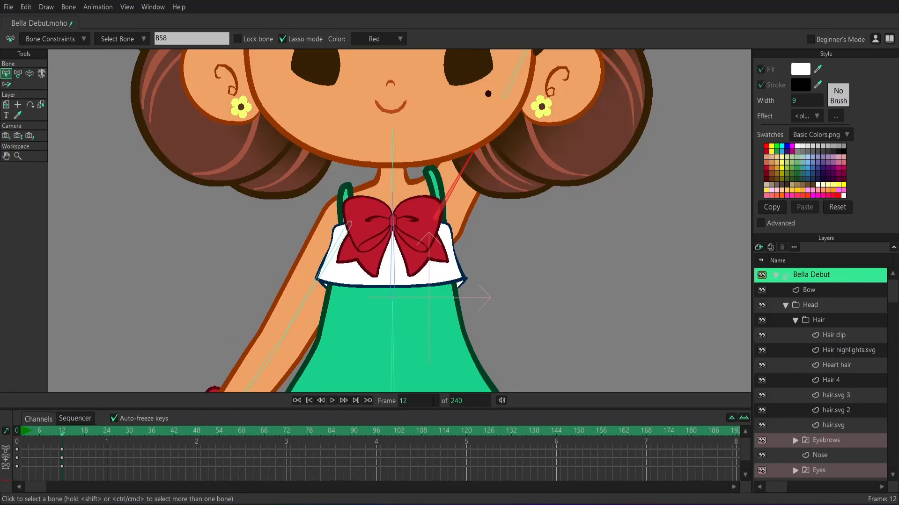
drag(64, 434, 85, 432)
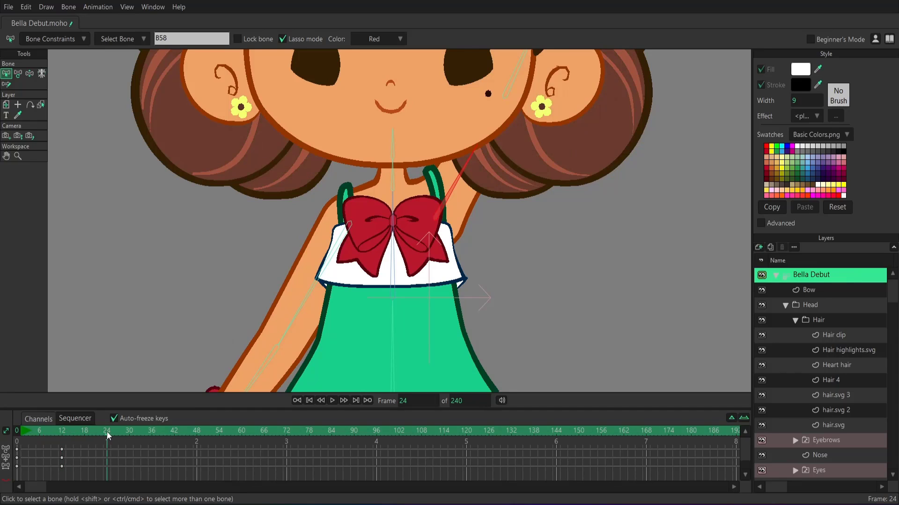
click(29, 74)
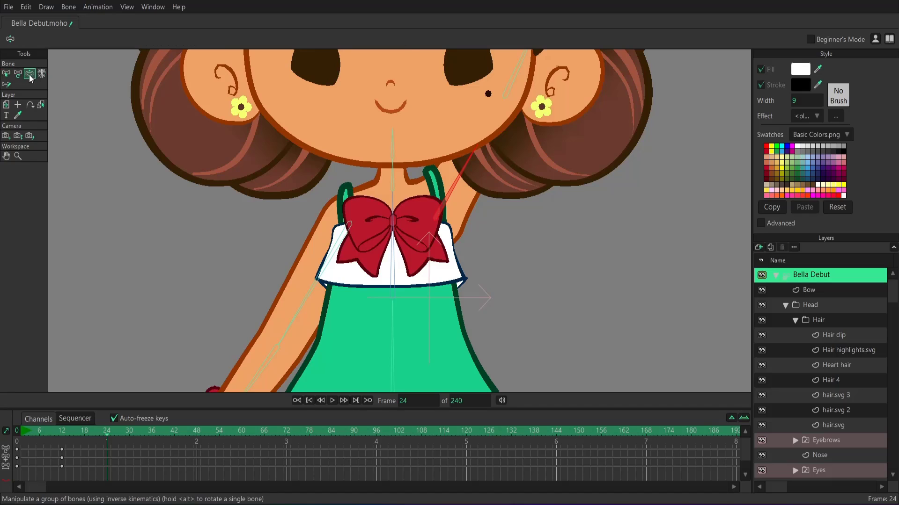
drag(457, 172, 495, 299)
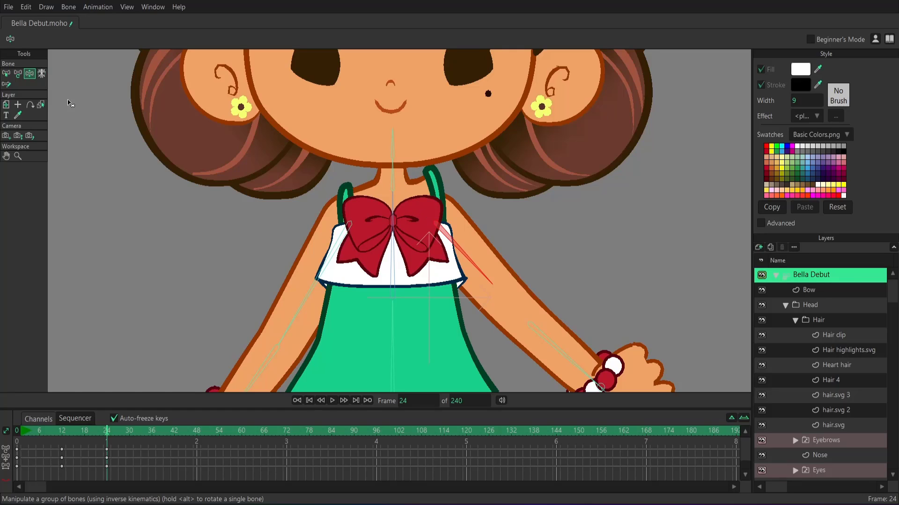
Step: At frame 24, select Dress extras.svg and reset the right strap's points to their original shape
click(41, 105)
click(430, 177)
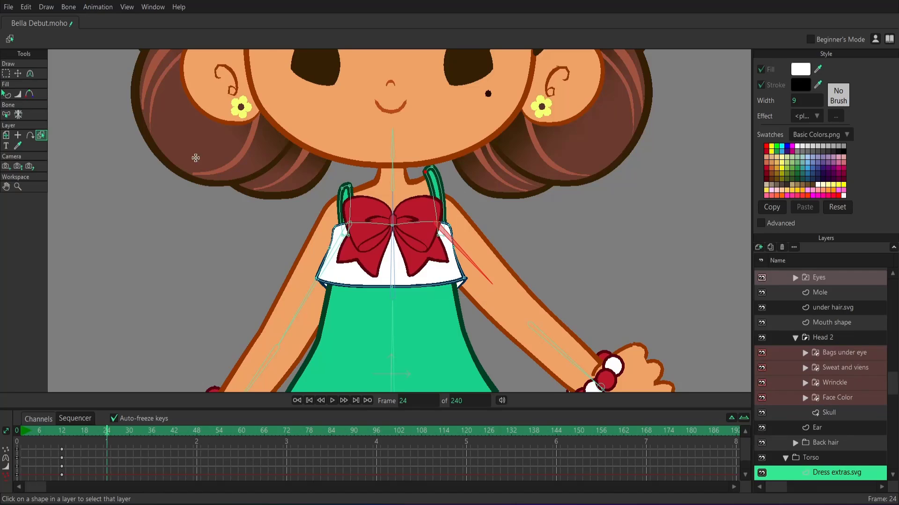
scroll(196, 157, up, 3)
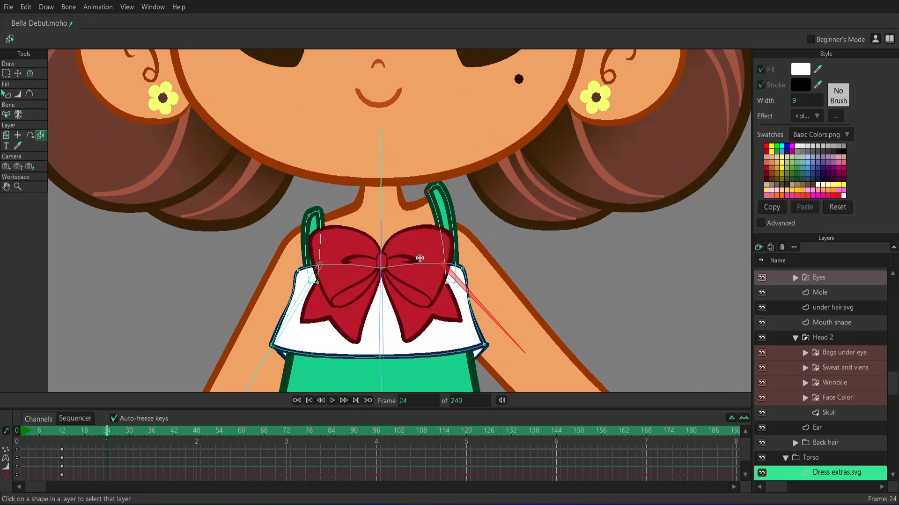
key(t)
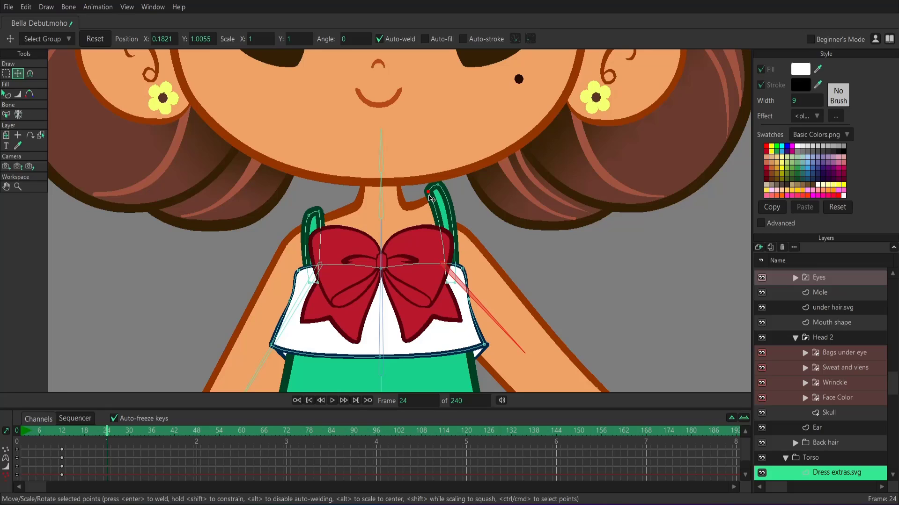
click(94, 40)
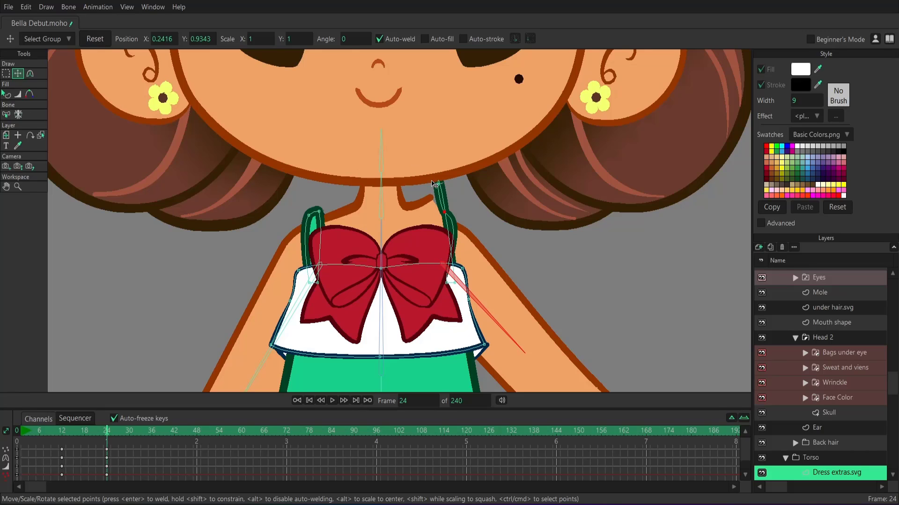
click(94, 39)
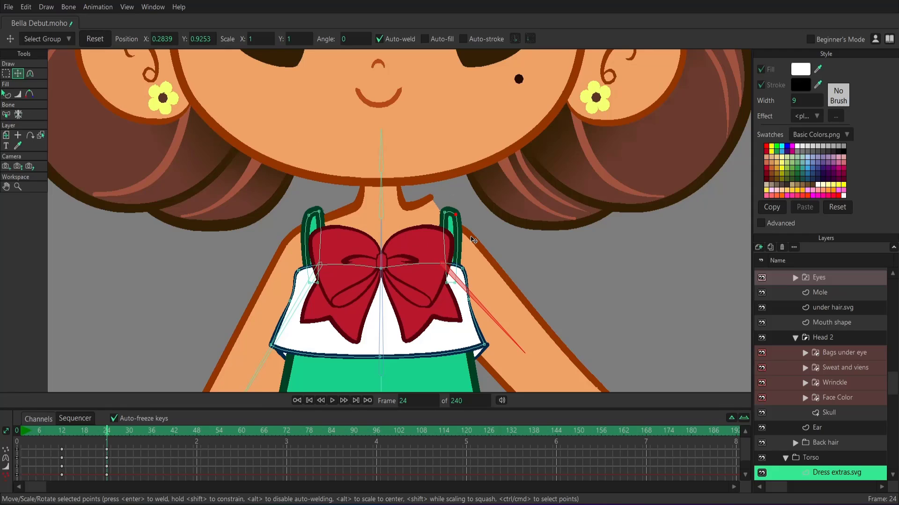
Step: Select the Neck layer and reset its shoulder point to the original position
click(41, 135)
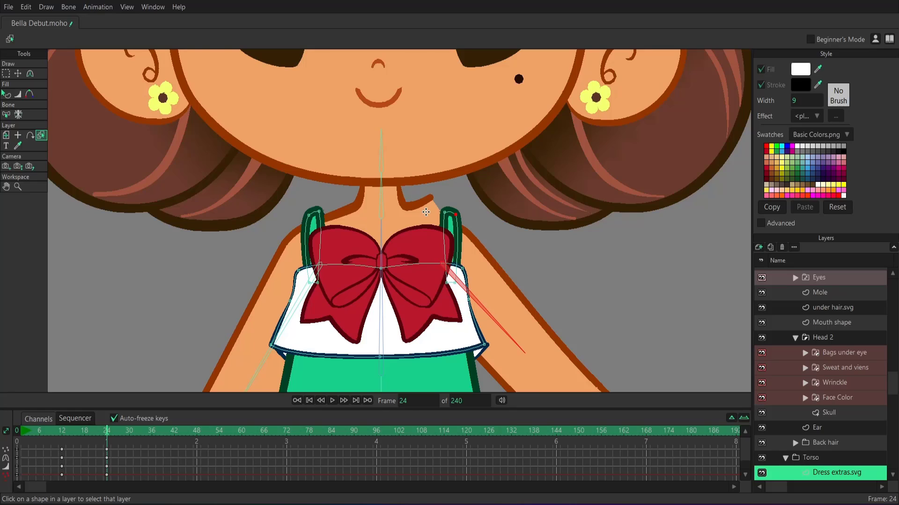
click(433, 218)
click(17, 74)
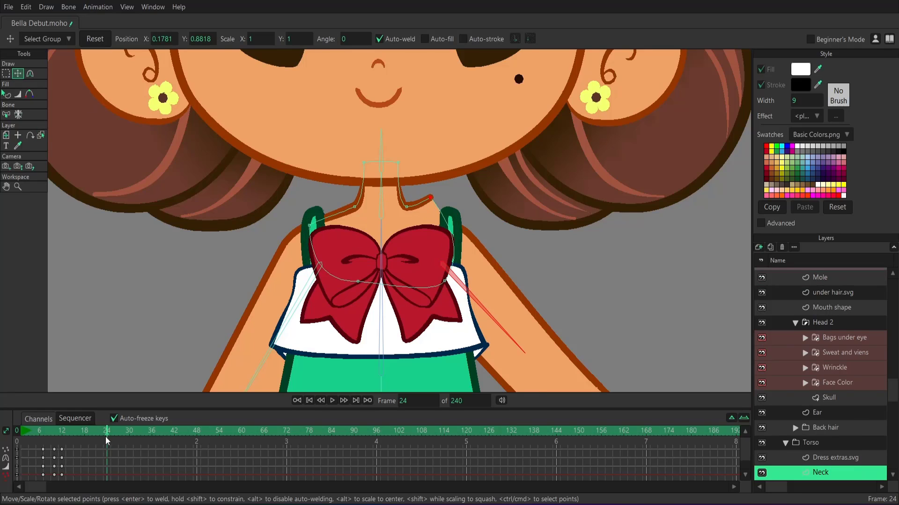
click(94, 40)
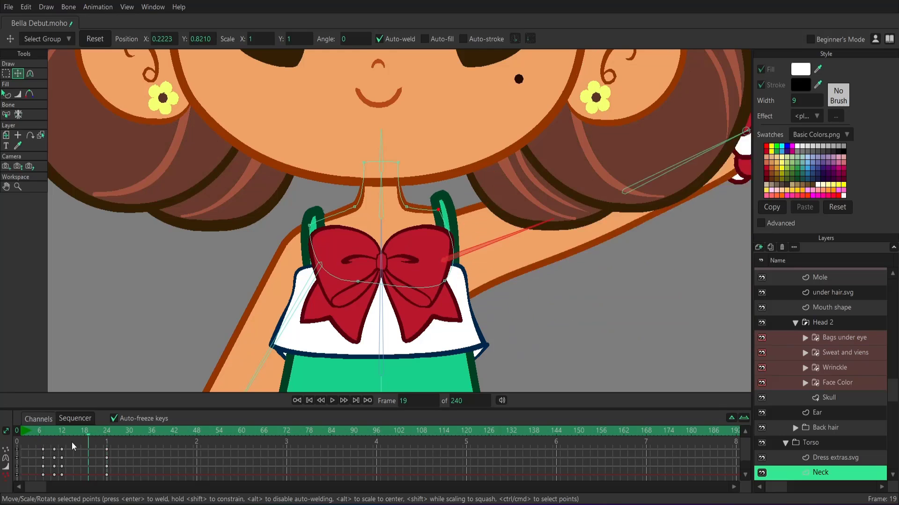
Step: Scrub and play the animation from frame 1 to check the arm, strap and neck motion
drag(104, 451, 32, 448)
click(332, 400)
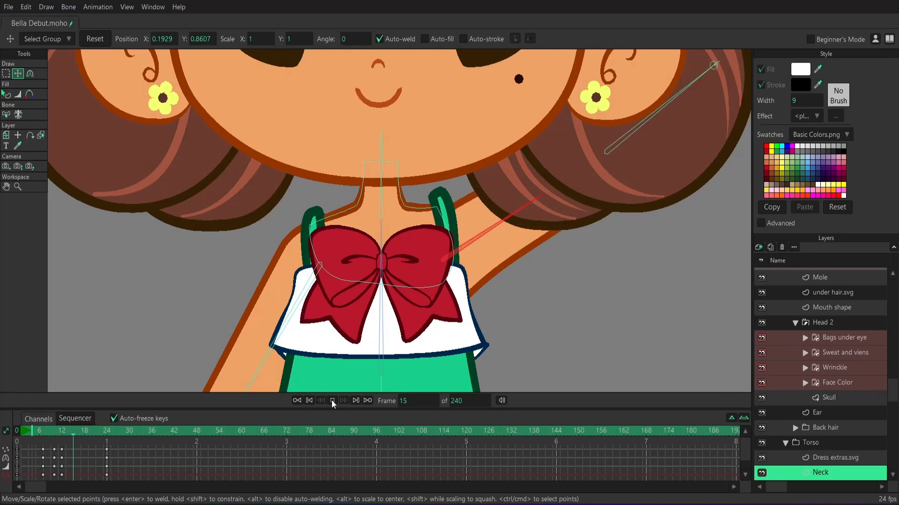
click(26, 433)
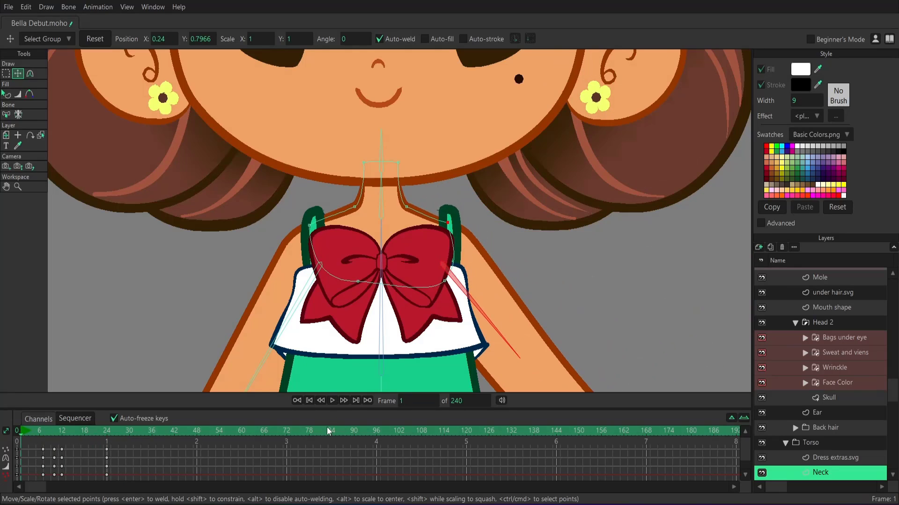
click(335, 400)
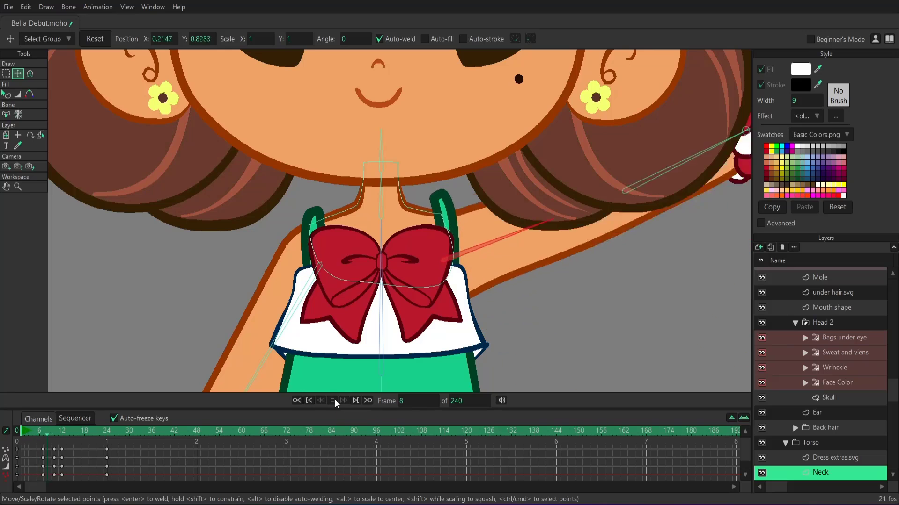
click(335, 400)
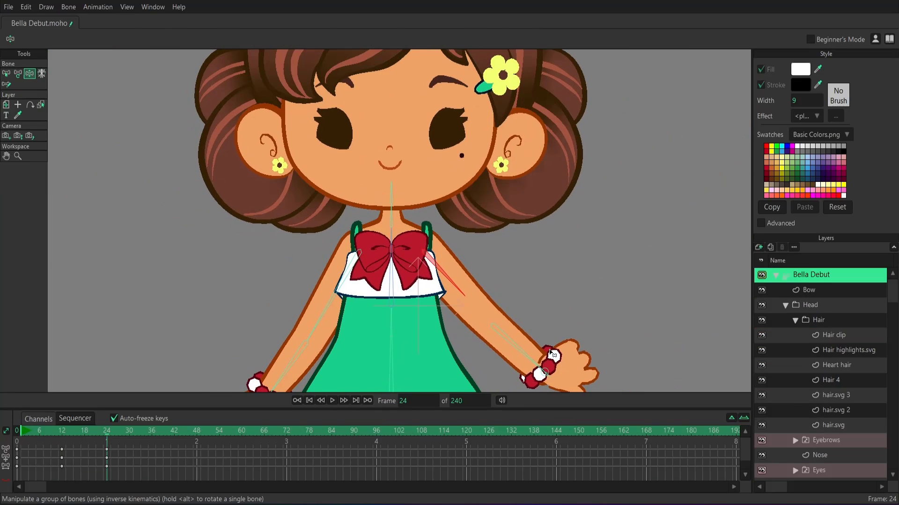
drag(566, 365, 582, 347)
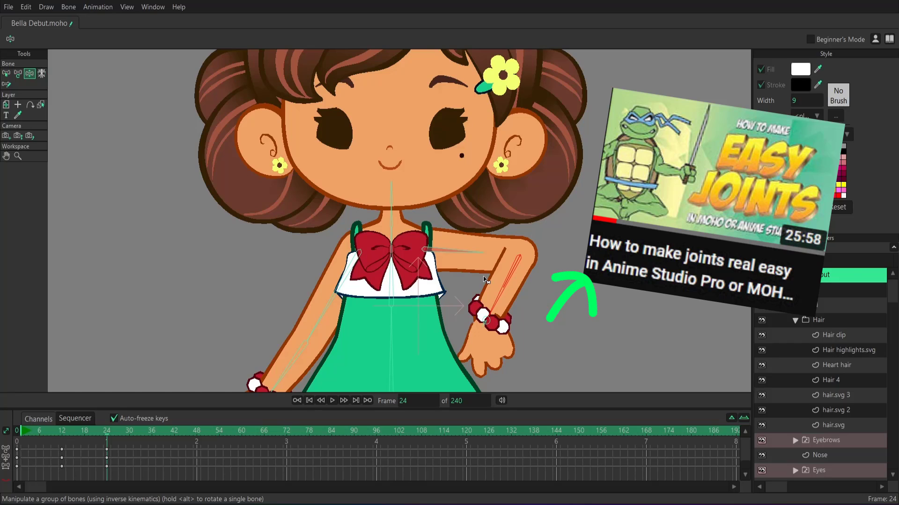
drag(485, 280, 533, 227)
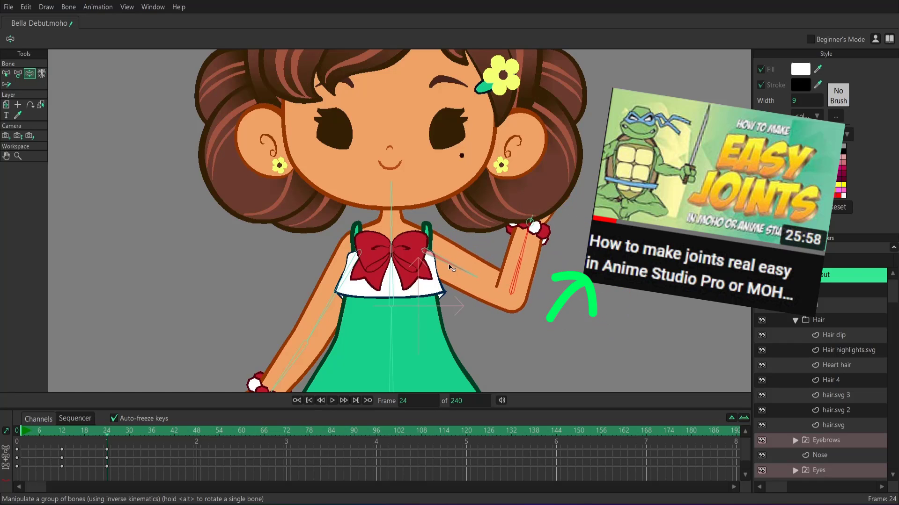
drag(449, 267, 618, 265)
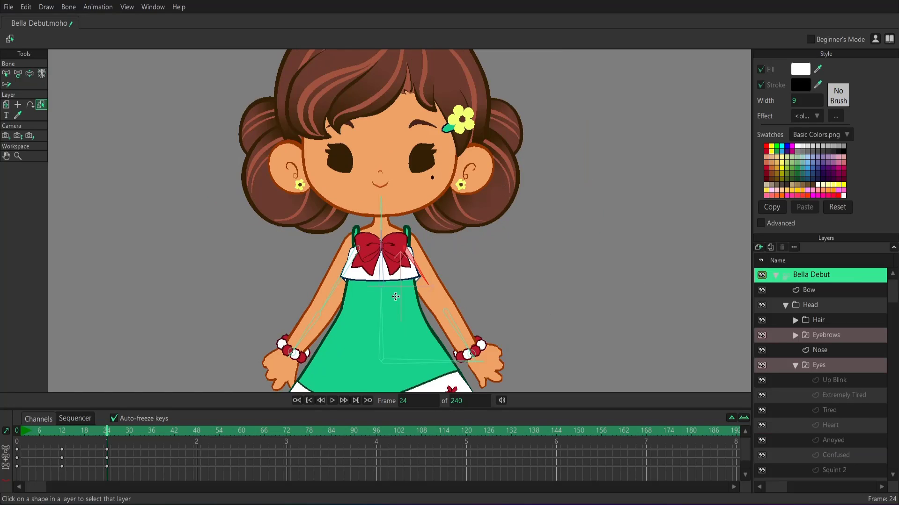
Step: At frame 36, raise Bella's right arm beside her head with IK, then zoom in on the straps
drag(106, 436, 153, 440)
key(z)
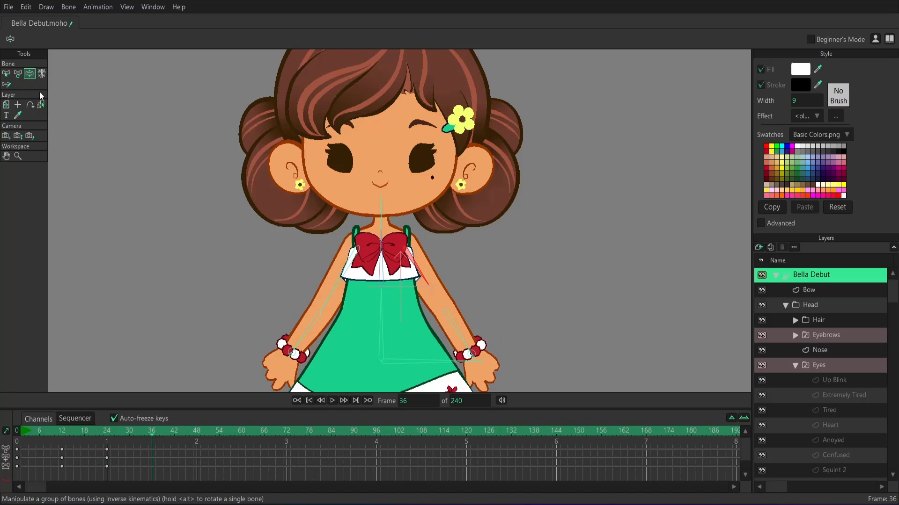
drag(418, 276, 431, 240)
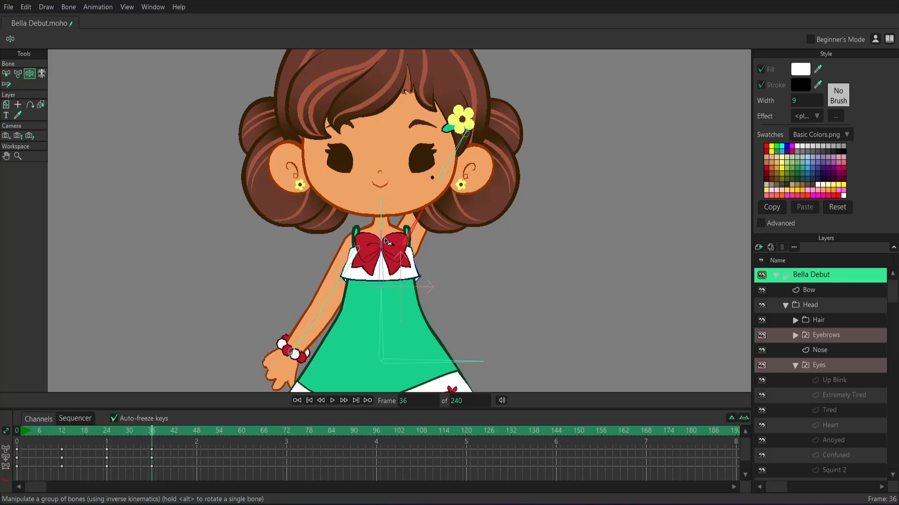
scroll(410, 226, up, 4)
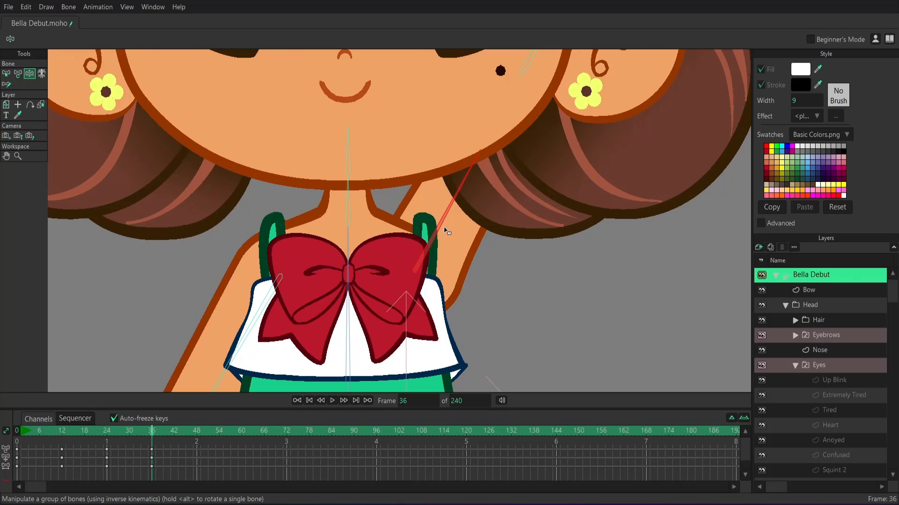
Step: Select the Dress extras.svg layer and lift the right dress strap at frame 36
click(41, 104)
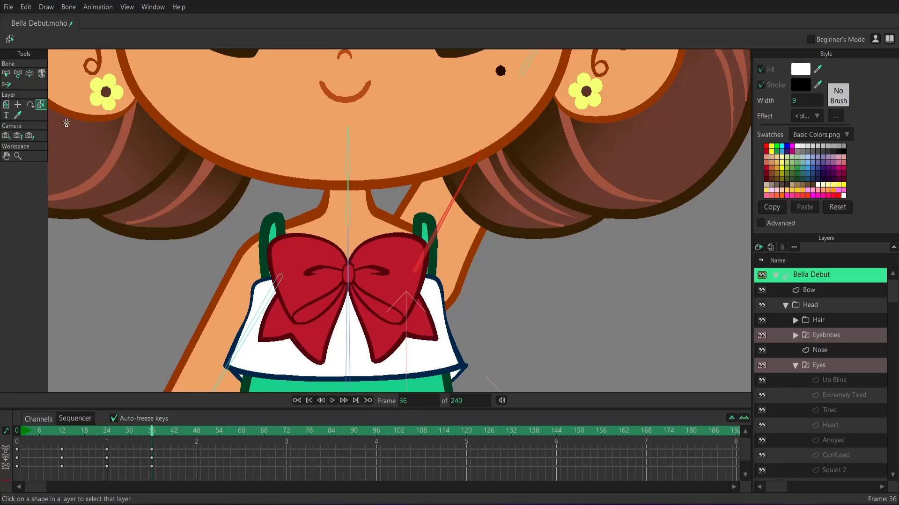
click(426, 229)
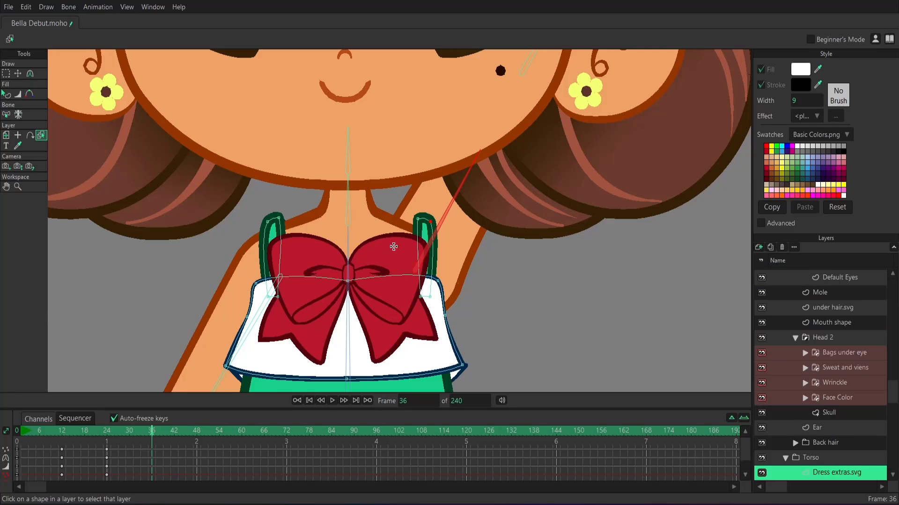
click(18, 73)
drag(432, 223, 422, 205)
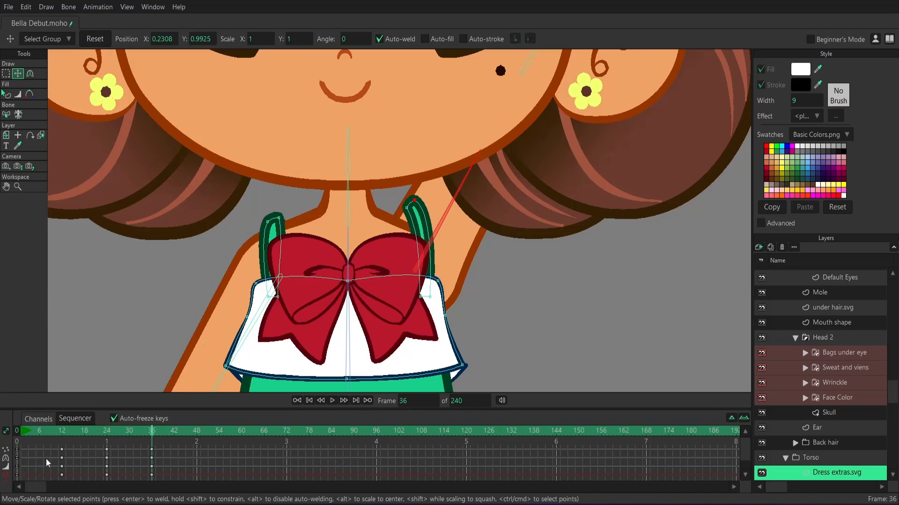
Step: Copy the strap's frame-12 keyframes and paste them at frame 36
click(61, 431)
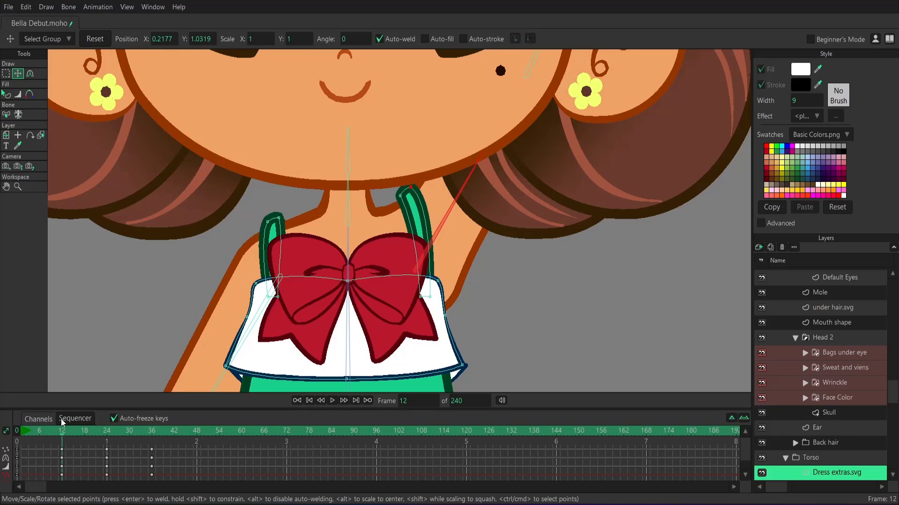
drag(84, 431, 152, 439)
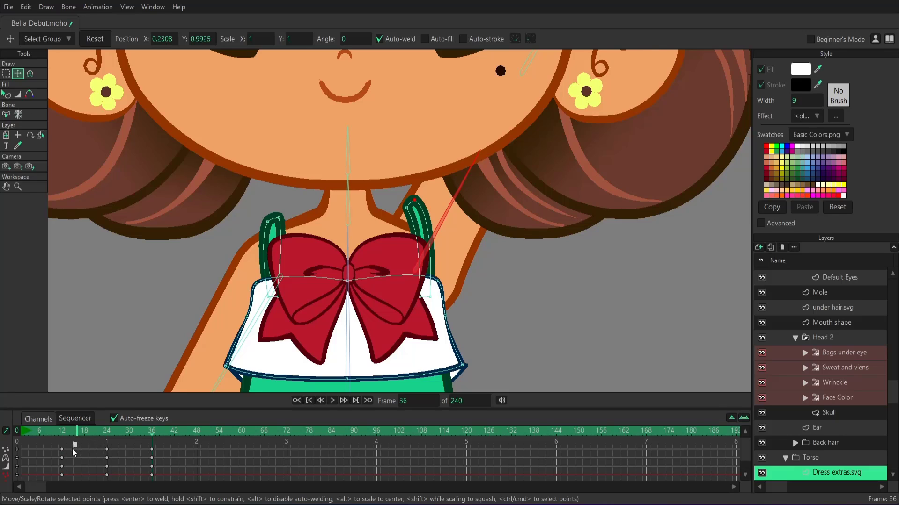
drag(54, 479, 53, 481)
right_click(61, 450)
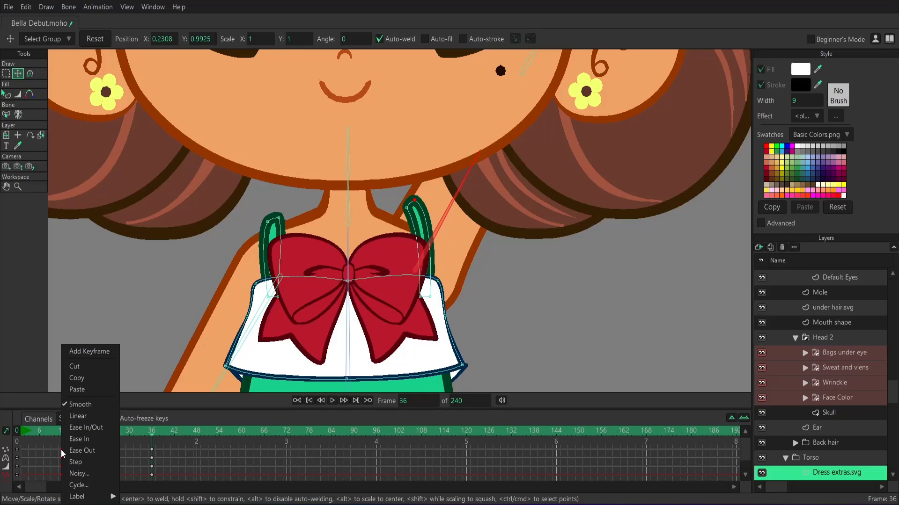
click(86, 380)
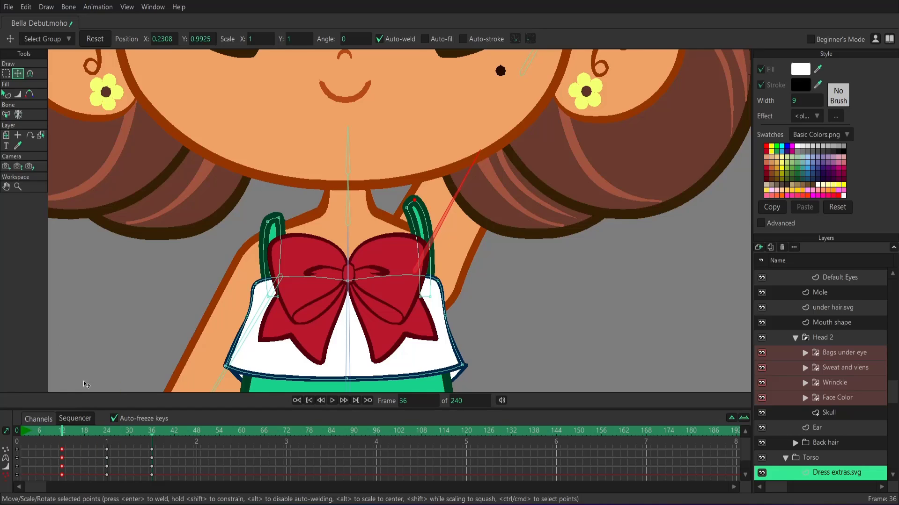
drag(150, 433, 146, 434)
click(151, 434)
click(153, 448)
right_click(151, 451)
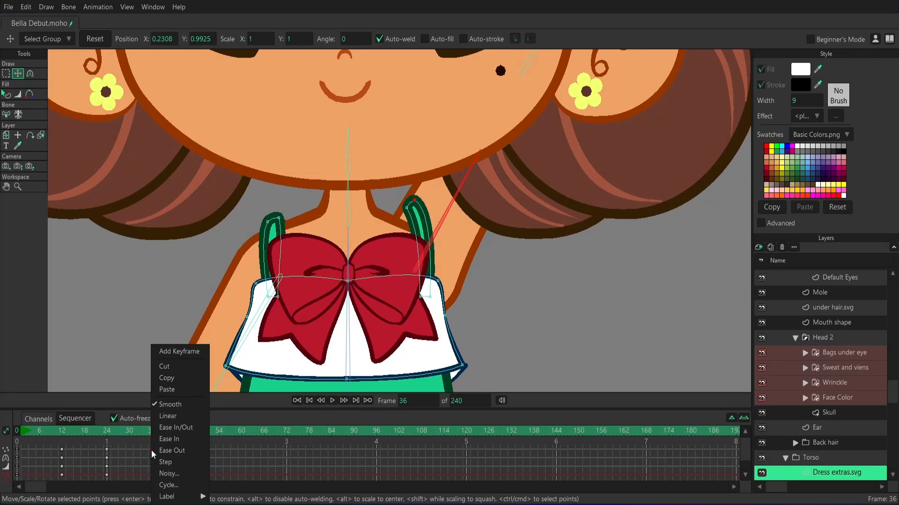
click(168, 390)
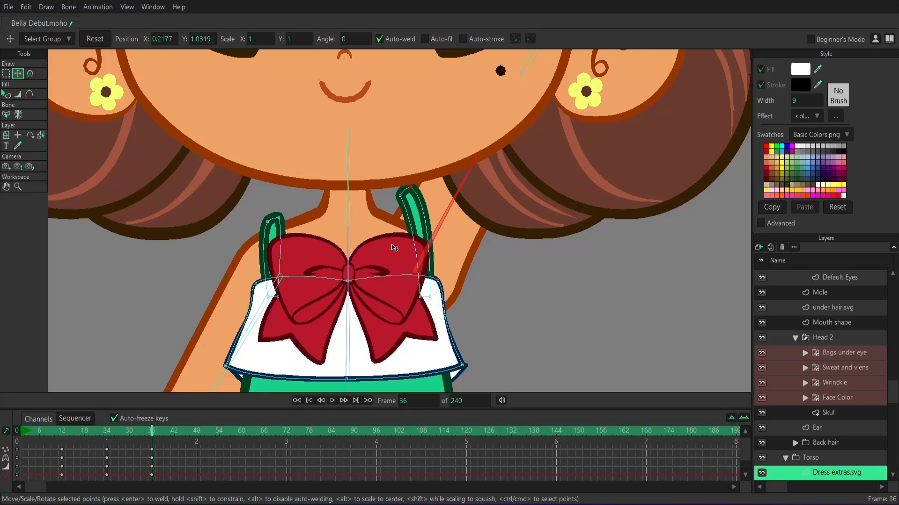
Step: Select the Neck layer and copy its keyframes from frames 6–12
click(41, 136)
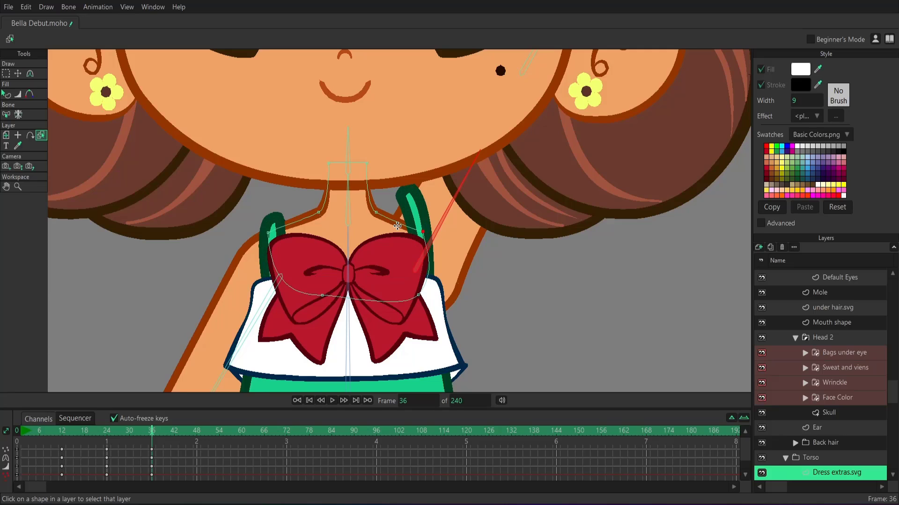
click(398, 226)
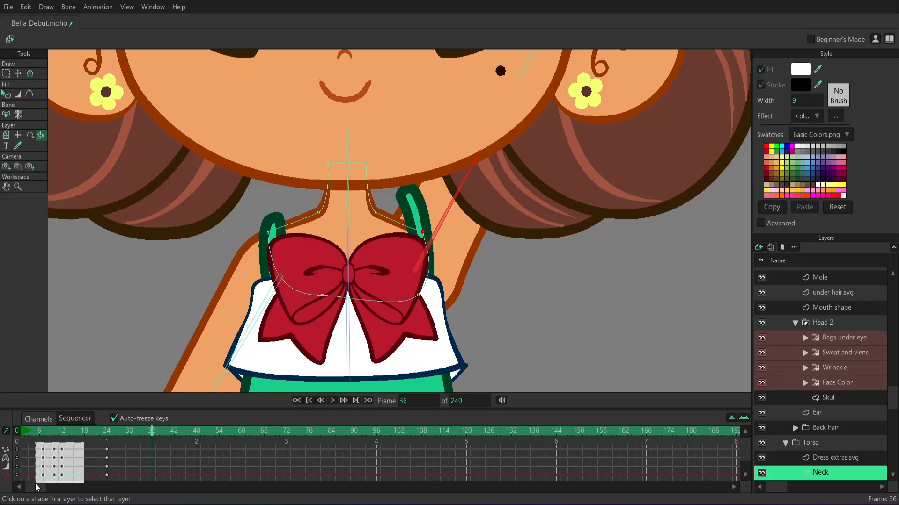
mouse_move(35, 483)
mouse_down()
mouse_move(70, 444)
mouse_move(34, 483)
mouse_up()
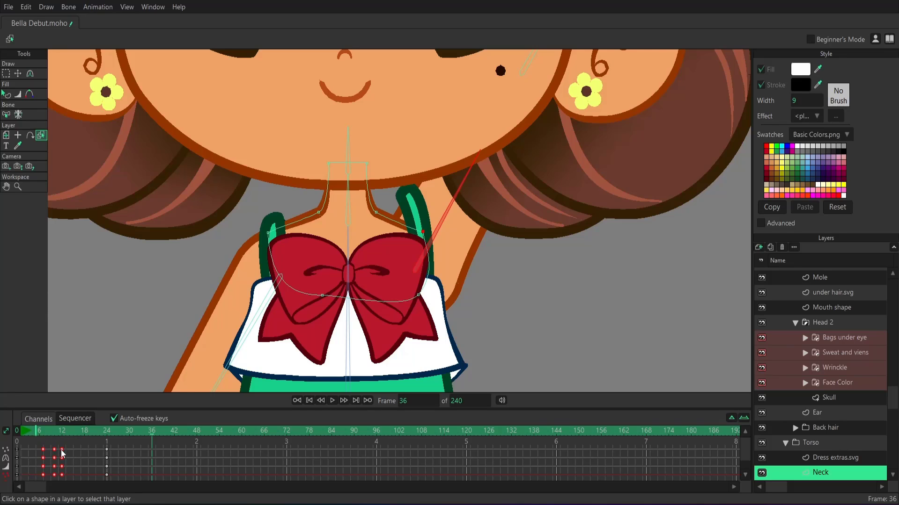
right_click(62, 453)
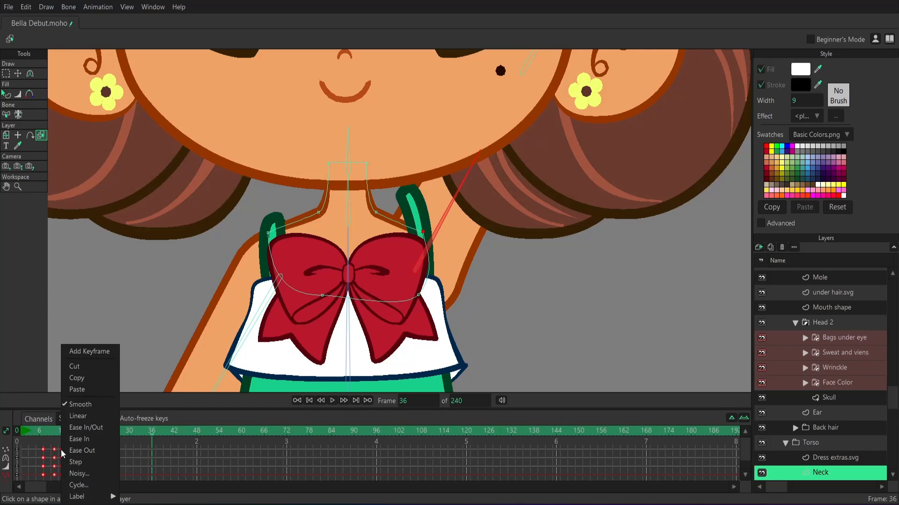
click(84, 378)
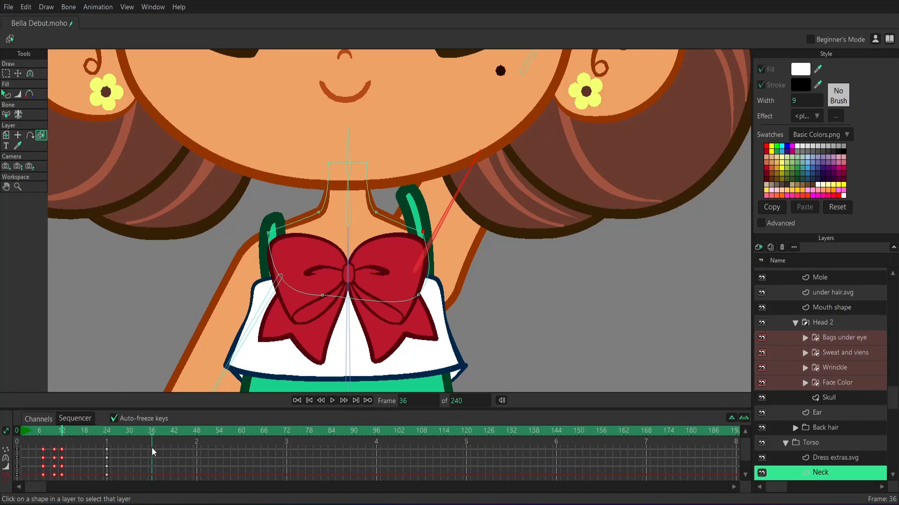
Step: Paste the neck keys at frame 36 and shift them about 5 frames earlier, checking frame 40
right_click(153, 451)
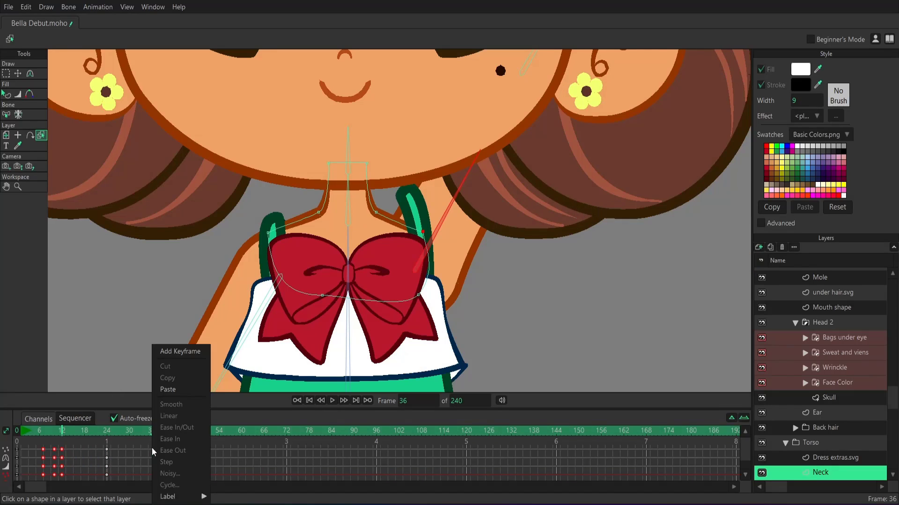
click(173, 390)
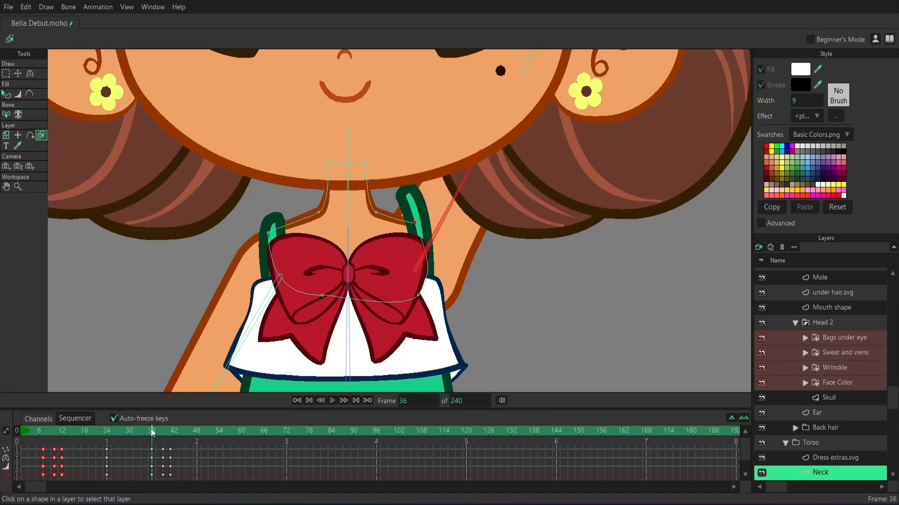
drag(152, 431, 137, 484)
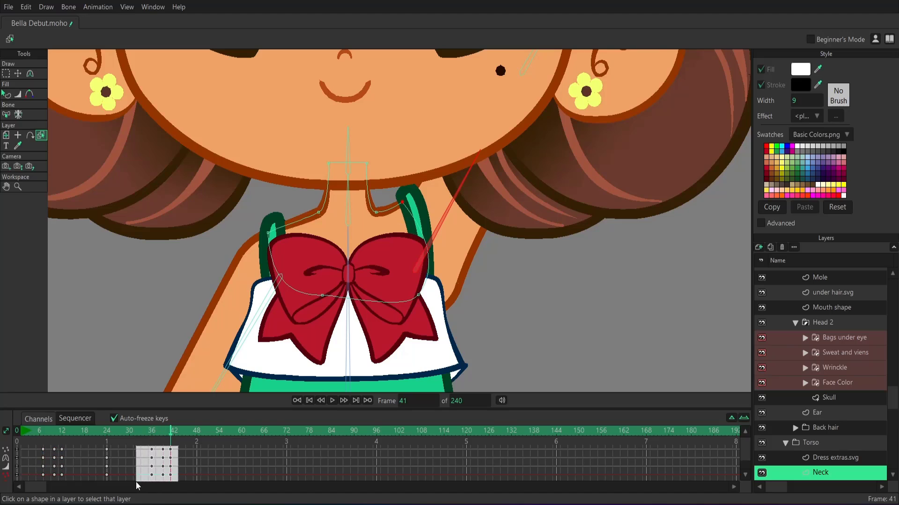
drag(152, 450, 133, 452)
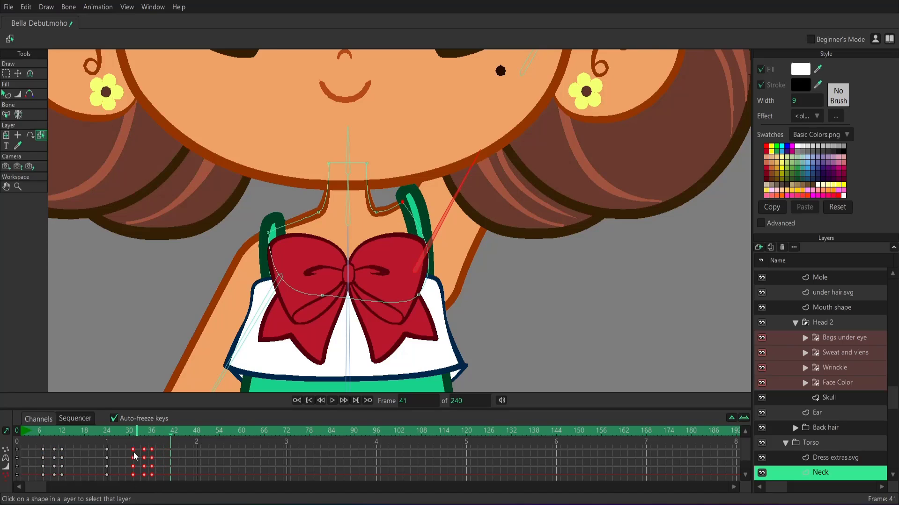
click(151, 429)
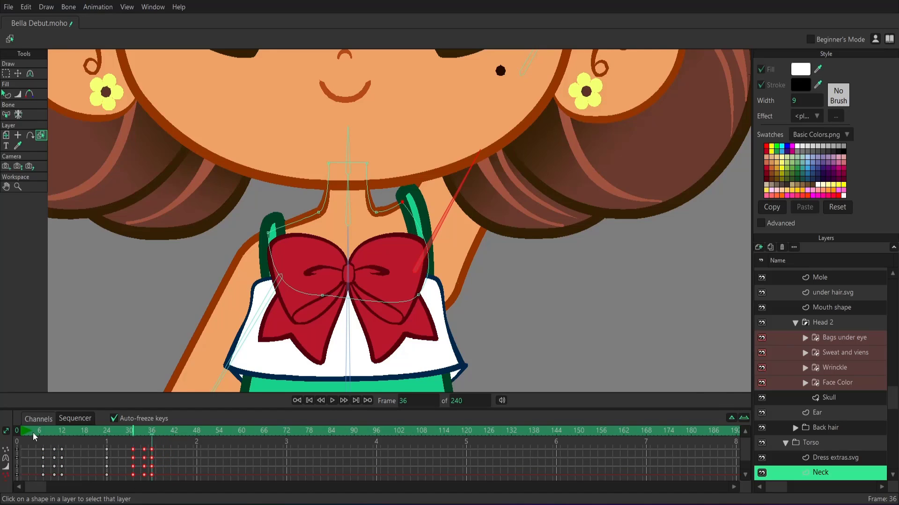
key(Right)
key(Right)
key(Right)
key(Right)
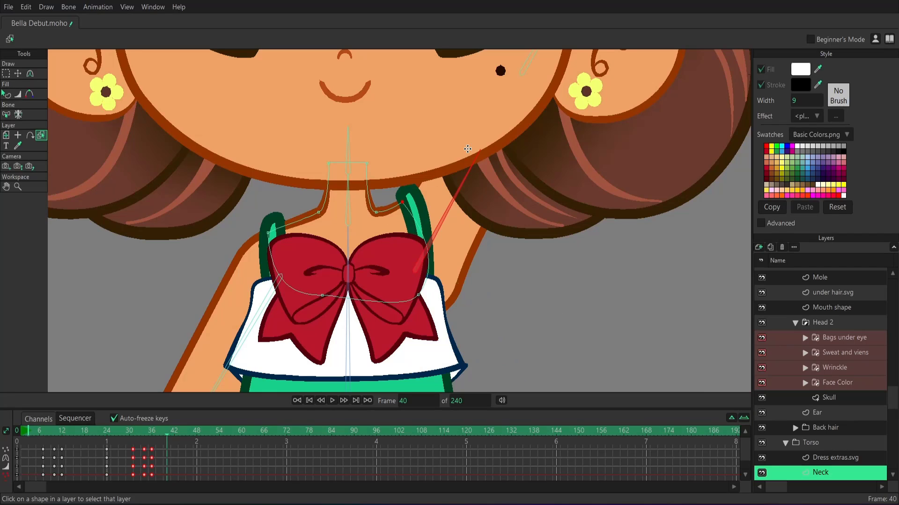